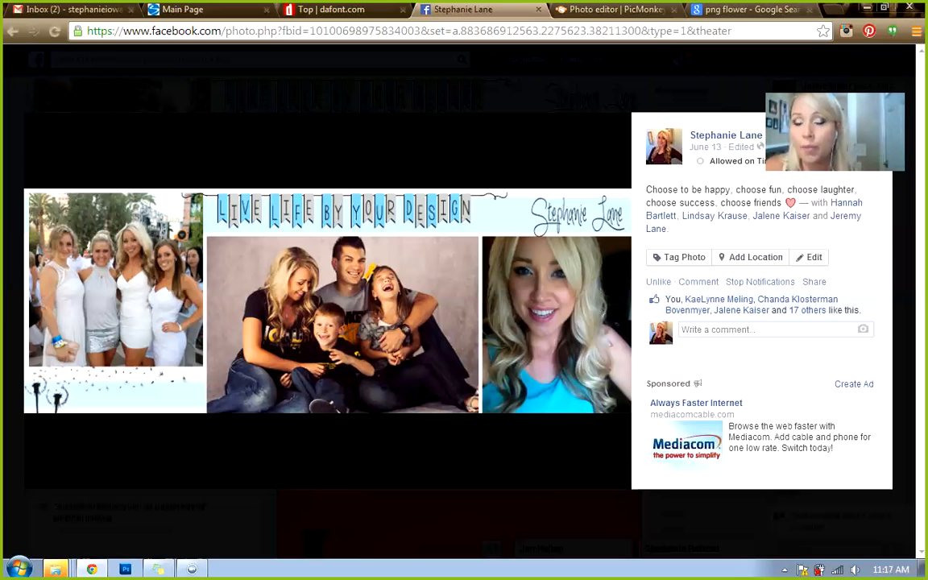
Switch to the Google image results for png flower and open the preview of the bright pink daisy
{"action": "left_click", "coordinate": [612, 9]}
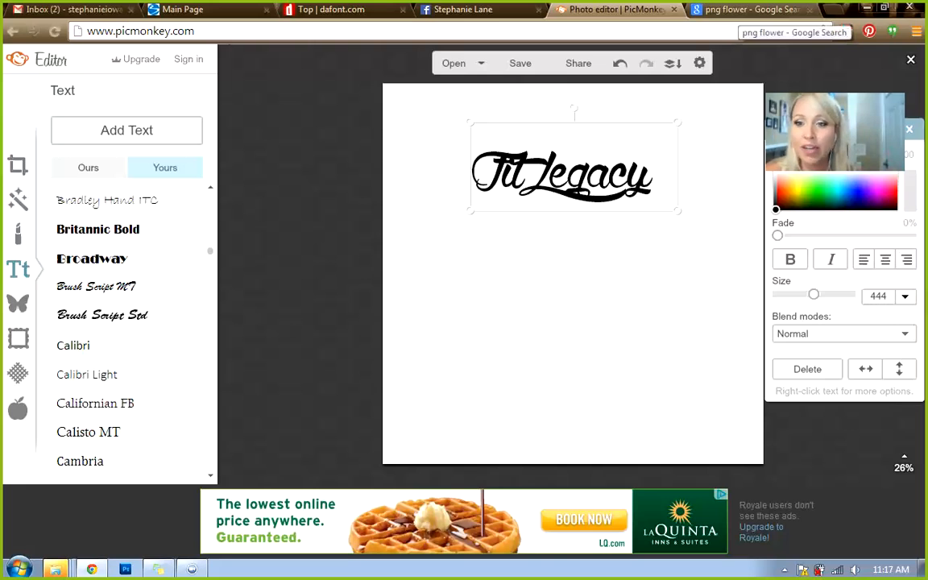
{"action": "left_click", "coordinate": [750, 9]}
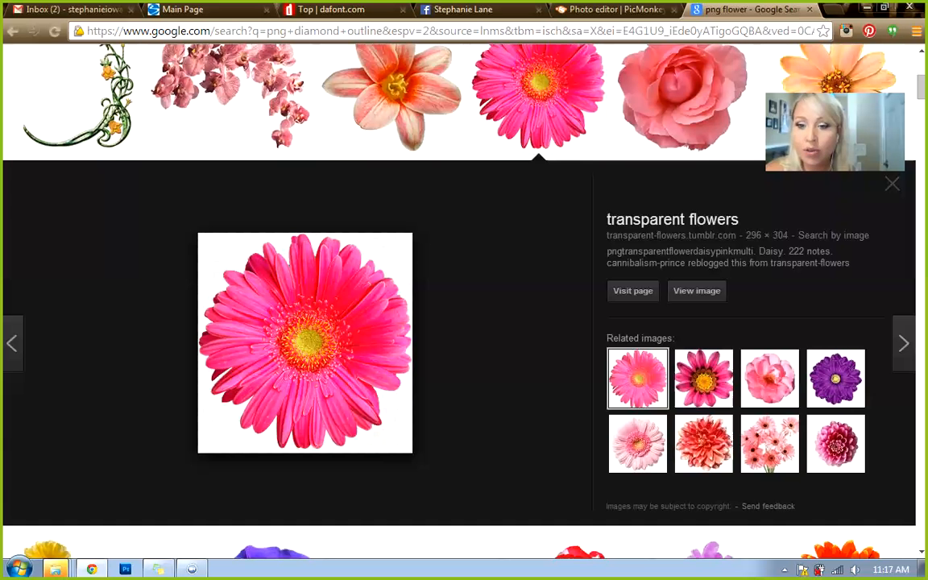
{"action": "scroll", "coordinate": [487, 322], "scroll_direction": "up", "scroll_amount": 5}
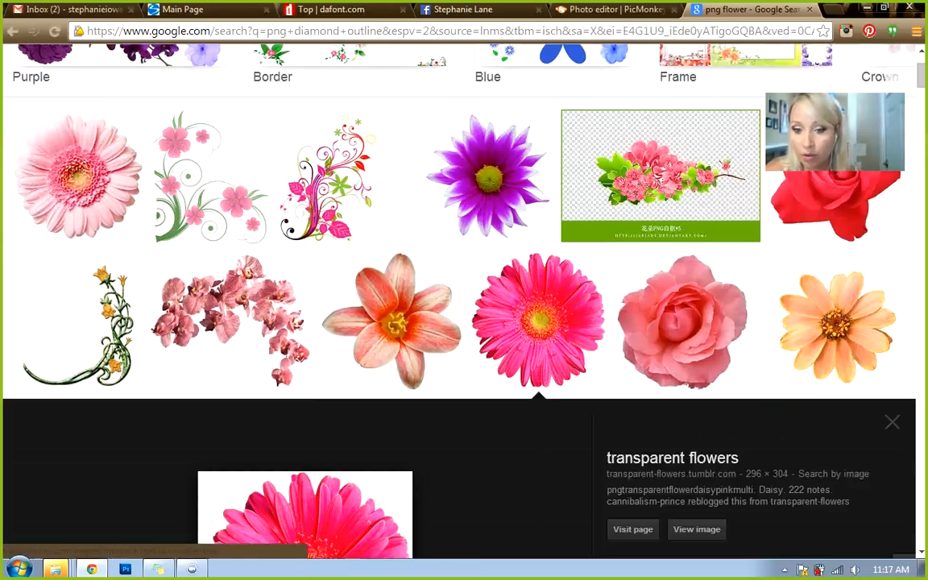
{"action": "left_click", "coordinate": [538, 323]}
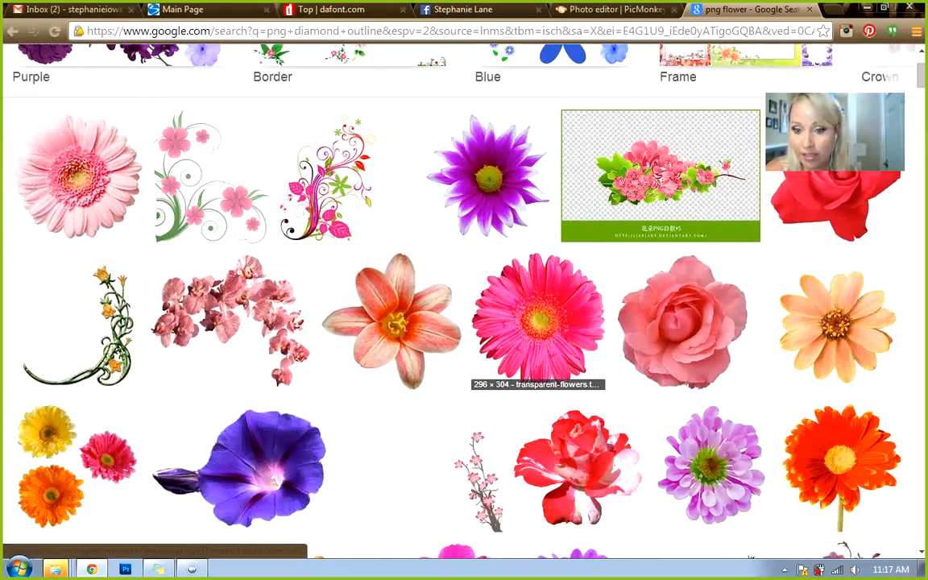
{"action": "left_click", "coordinate": [539, 323]}
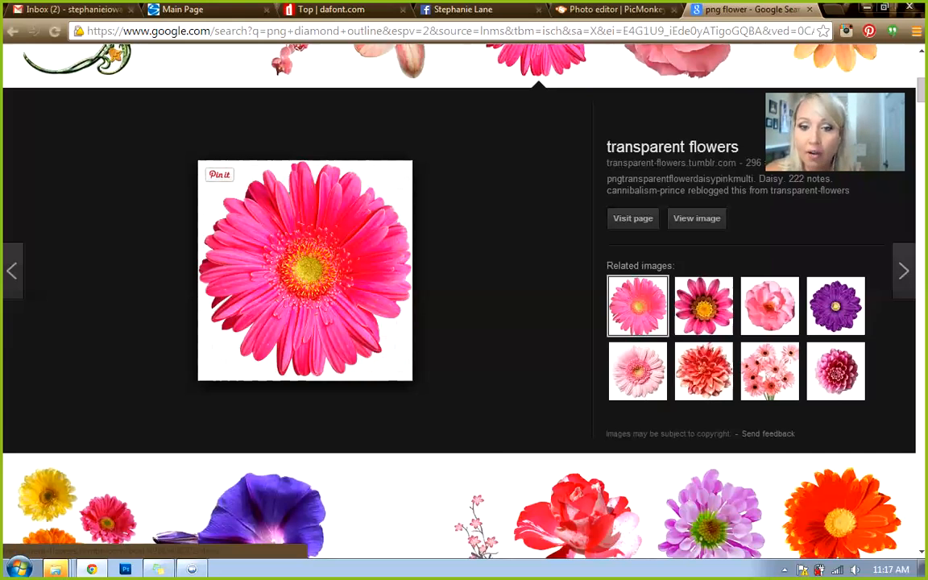
Save the previewed pink daisy as a PNG image named flower in the Pictures folder, and close the image search page
{"action": "right_click", "coordinate": [319, 240]}
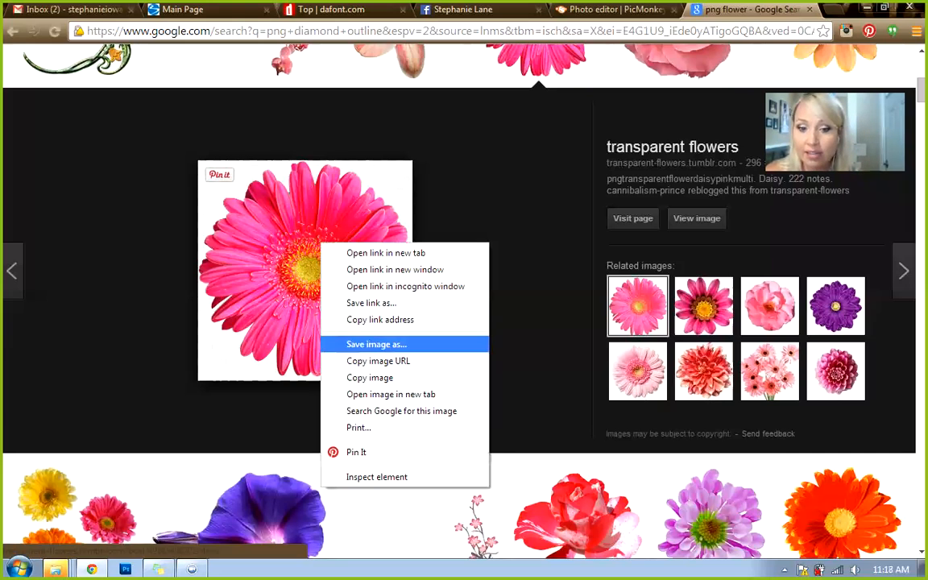
{"action": "left_click", "coordinate": [386, 344]}
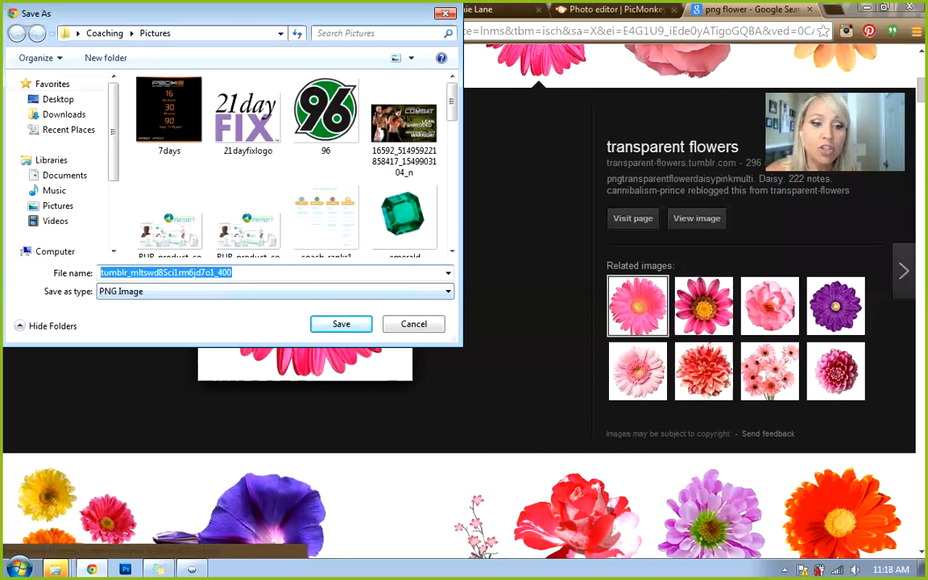
{"action": "type", "text": "flower"}
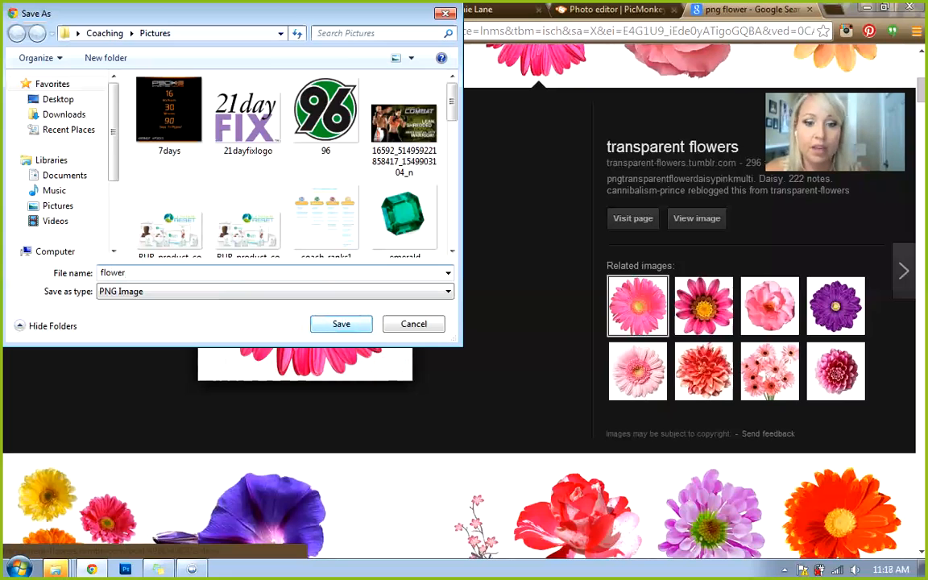
{"action": "key", "text": "Return"}
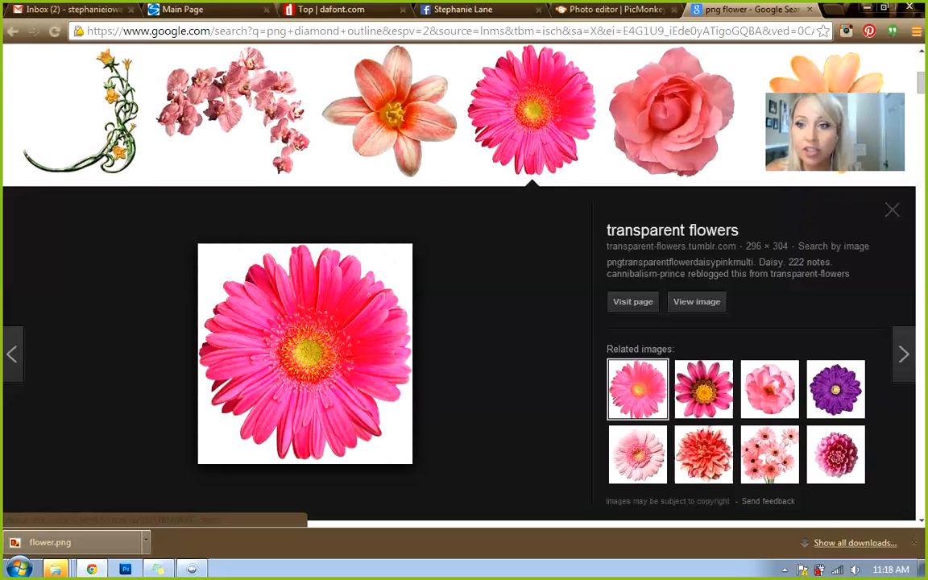
{"action": "left_click", "coordinate": [810, 9]}
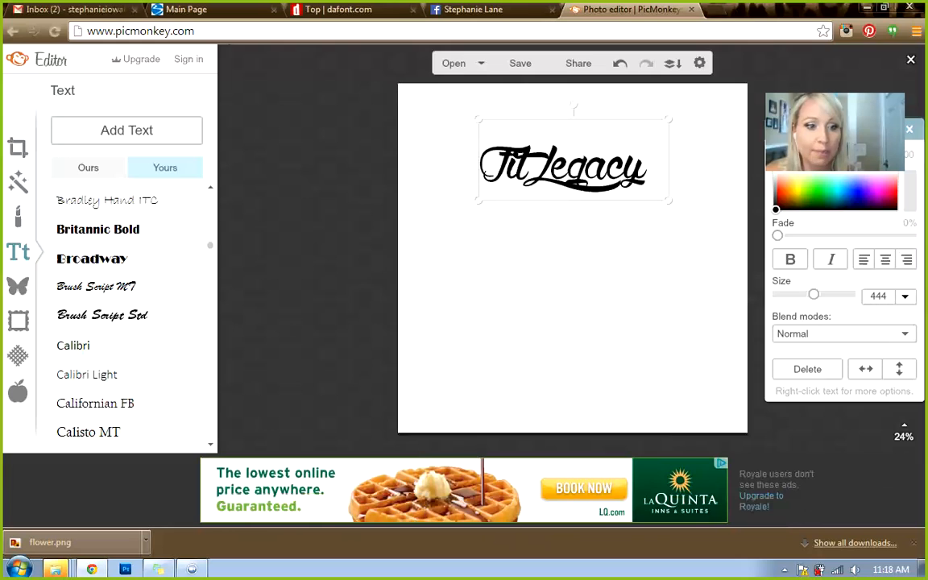
Add the saved flower image to the canvas as a custom overlay and enlarge it to about three times its original size
{"action": "left_click", "coordinate": [18, 286]}
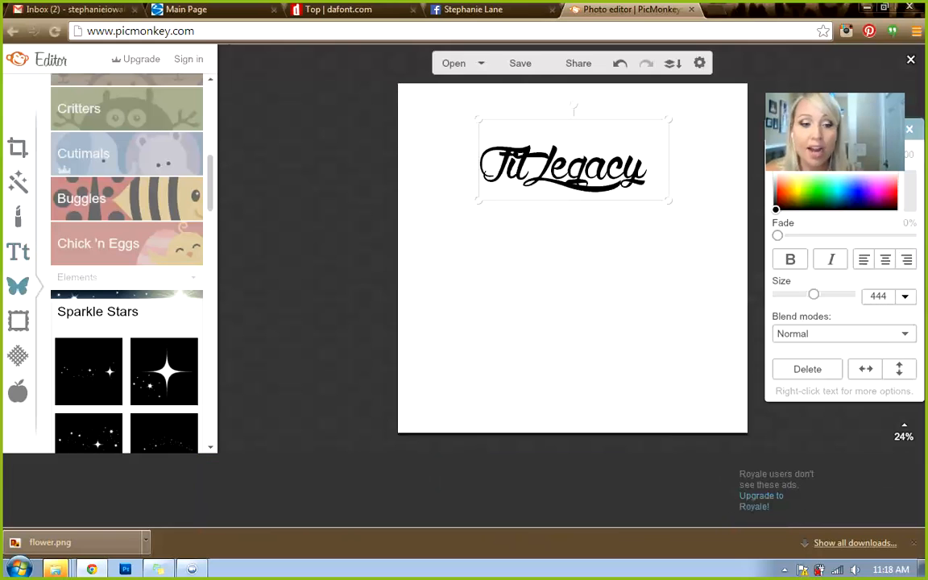
{"action": "scroll", "coordinate": [126, 265], "scroll_direction": "down", "scroll_amount": 1}
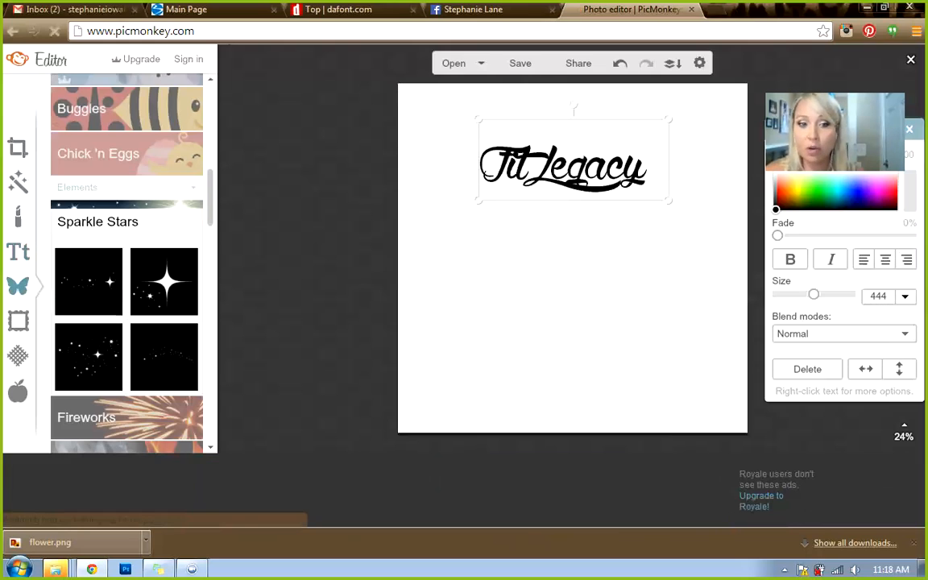
{"action": "scroll", "coordinate": [126, 266], "scroll_direction": "down", "scroll_amount": 3}
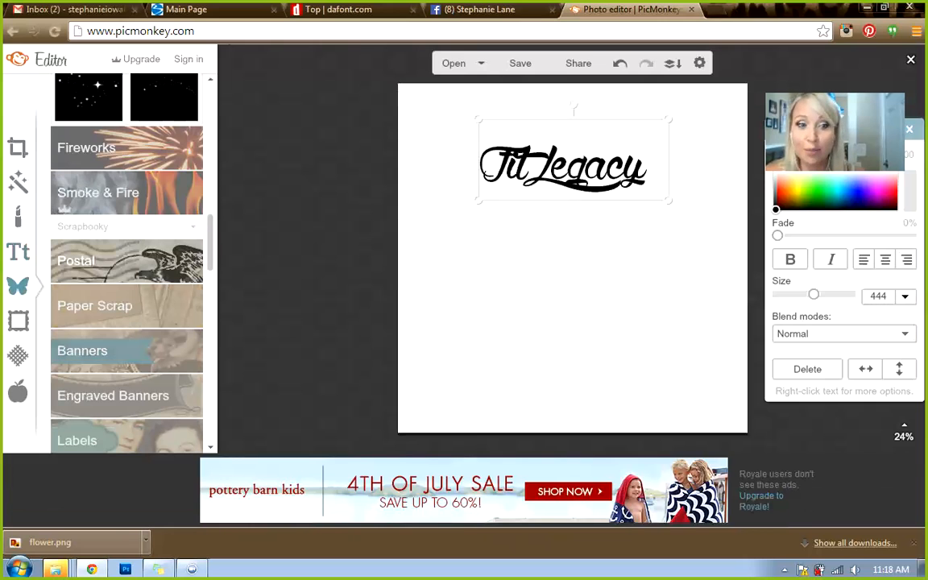
{"action": "scroll", "coordinate": [127, 266], "scroll_direction": "up", "scroll_amount": 10}
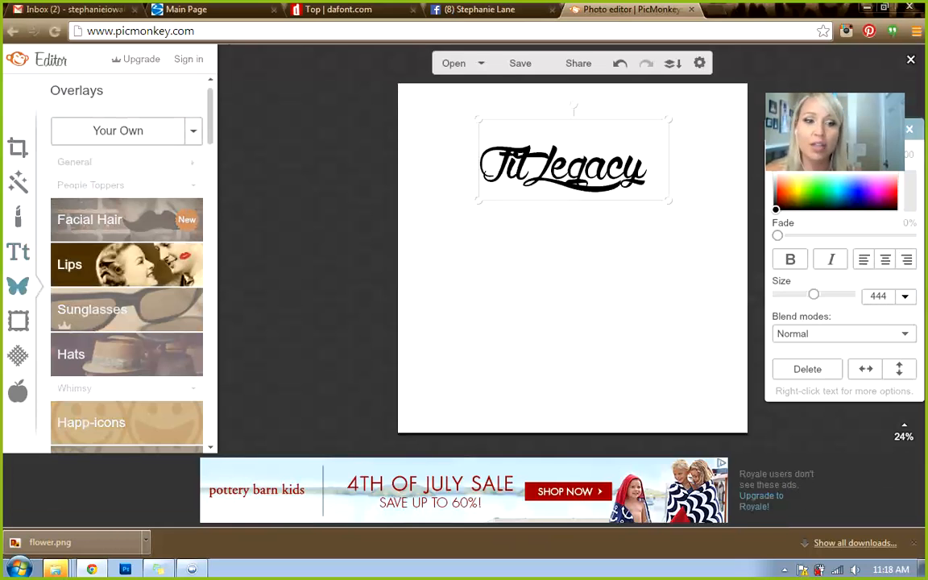
{"action": "scroll", "coordinate": [126, 298], "scroll_direction": "down", "scroll_amount": 8}
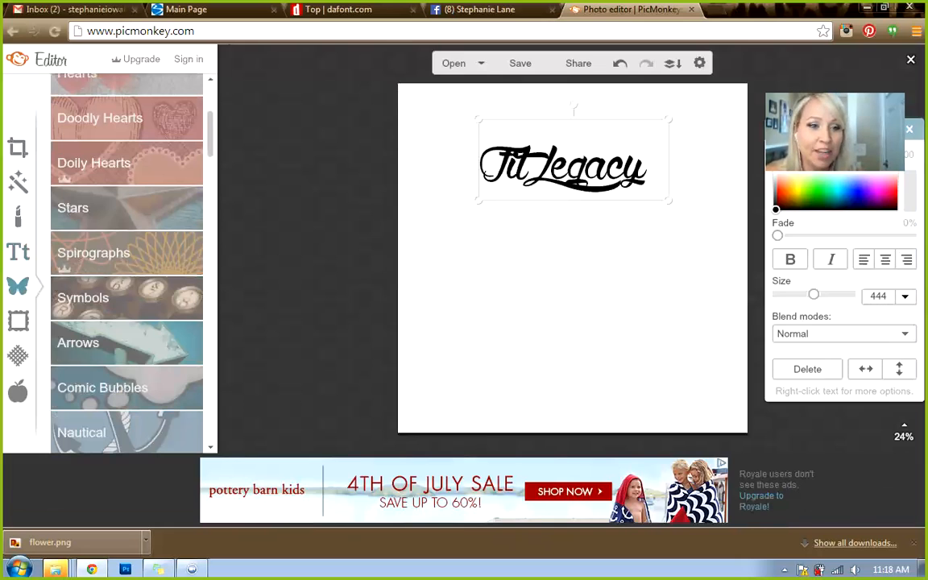
{"action": "scroll", "coordinate": [126, 266], "scroll_direction": "up", "scroll_amount": 4}
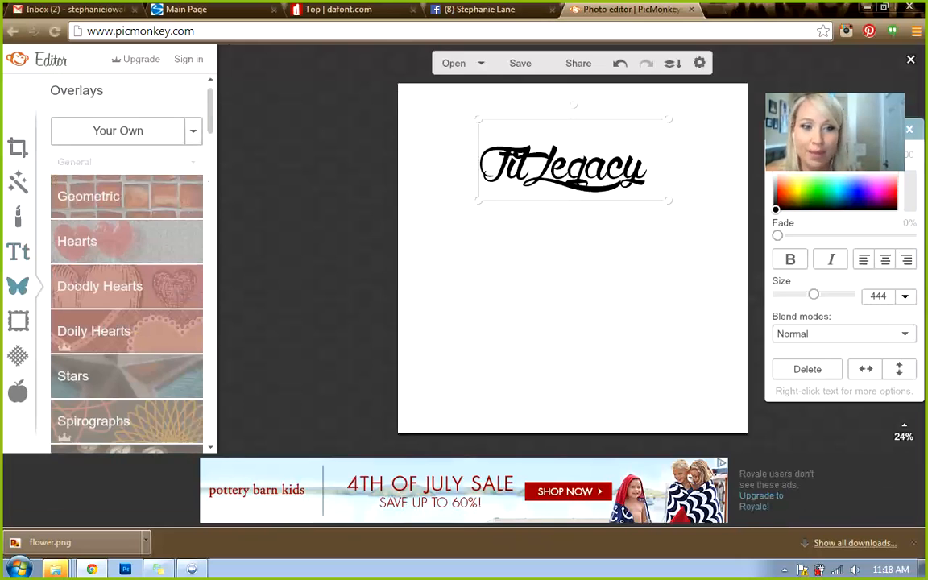
{"action": "left_click", "coordinate": [117, 131]}
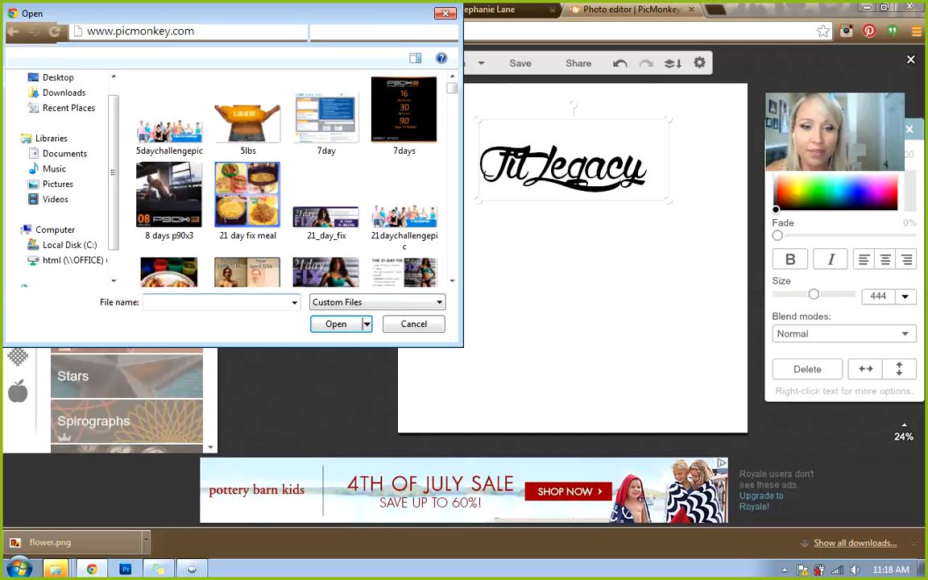
{"action": "left_click", "coordinate": [316, 33]}
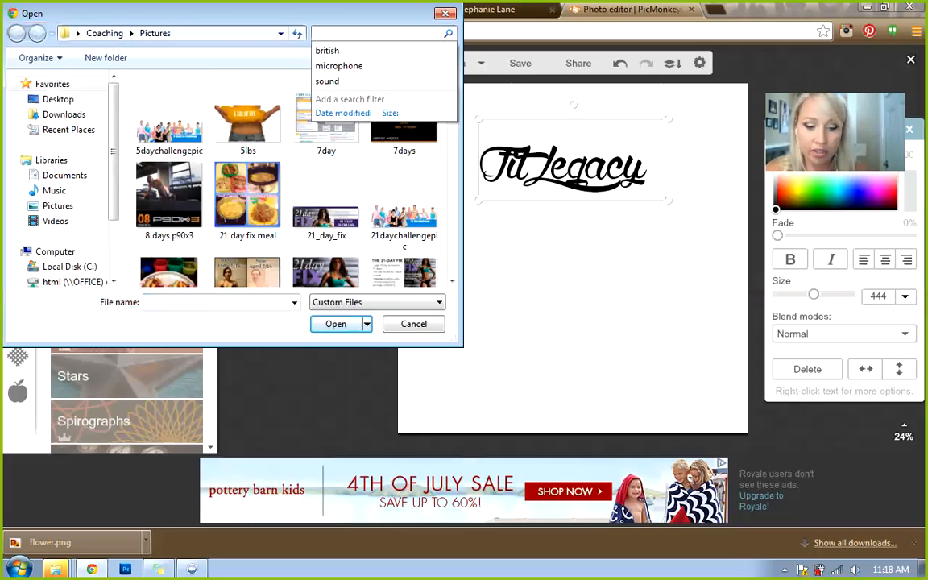
{"action": "type", "text": "flower"}
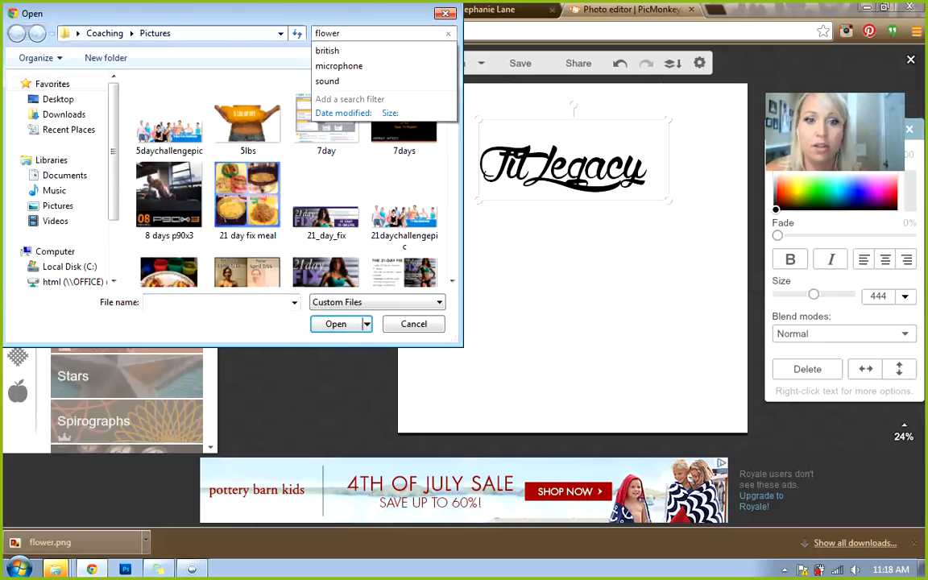
{"action": "key", "text": "Return"}
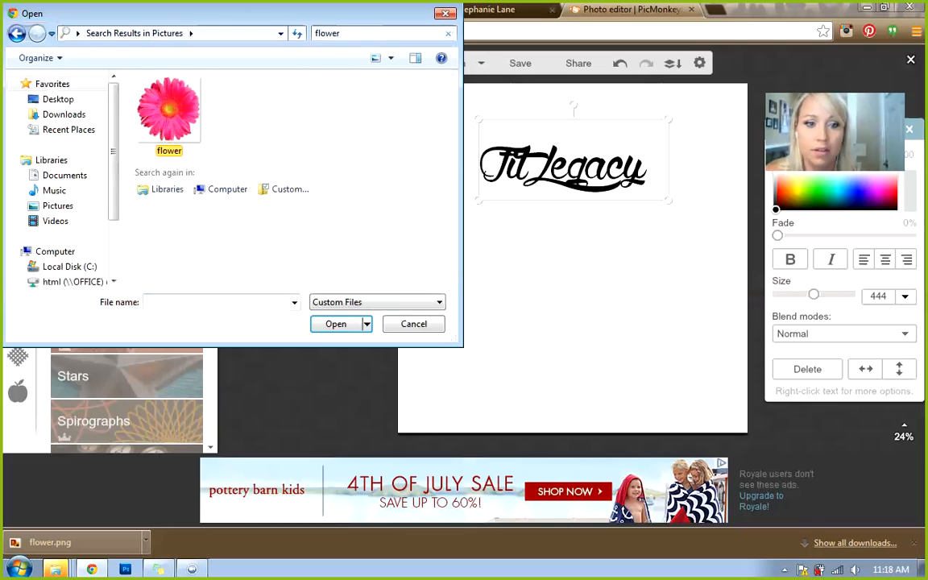
{"action": "left_click", "coordinate": [170, 118]}
{"action": "left_click", "coordinate": [336, 324]}
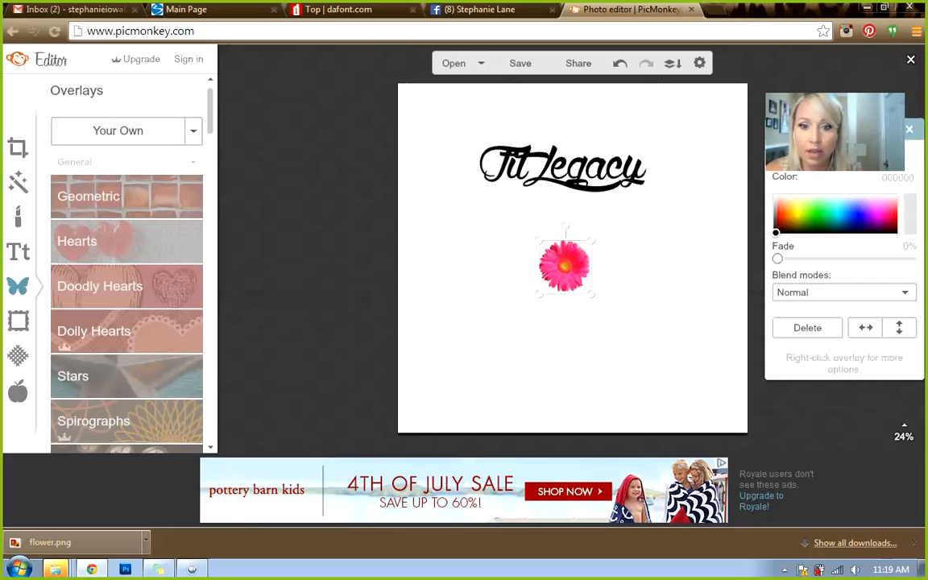
{"action": "left_click_drag", "start_coordinate": [593, 294], "coordinate": [695, 398]}
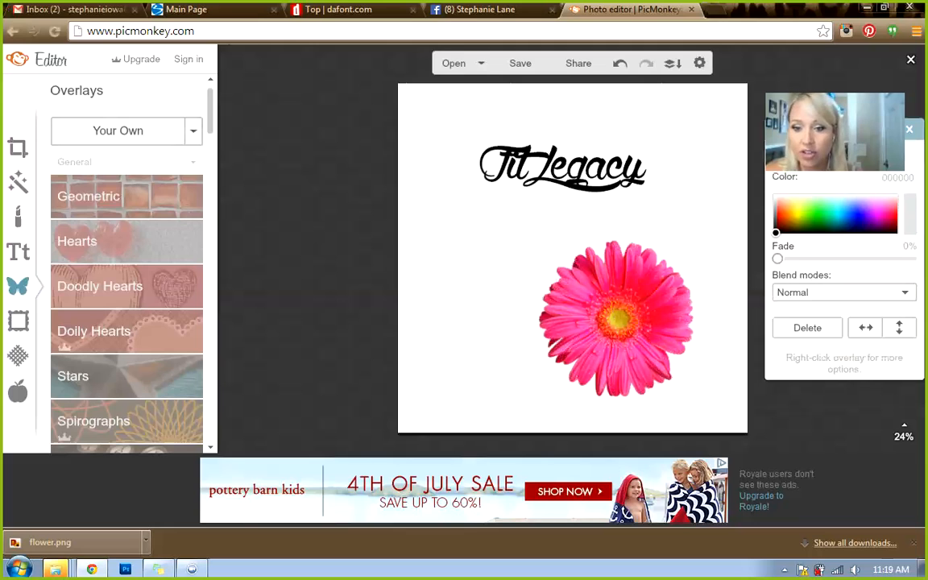
{"action": "left_click", "coordinate": [483, 323]}
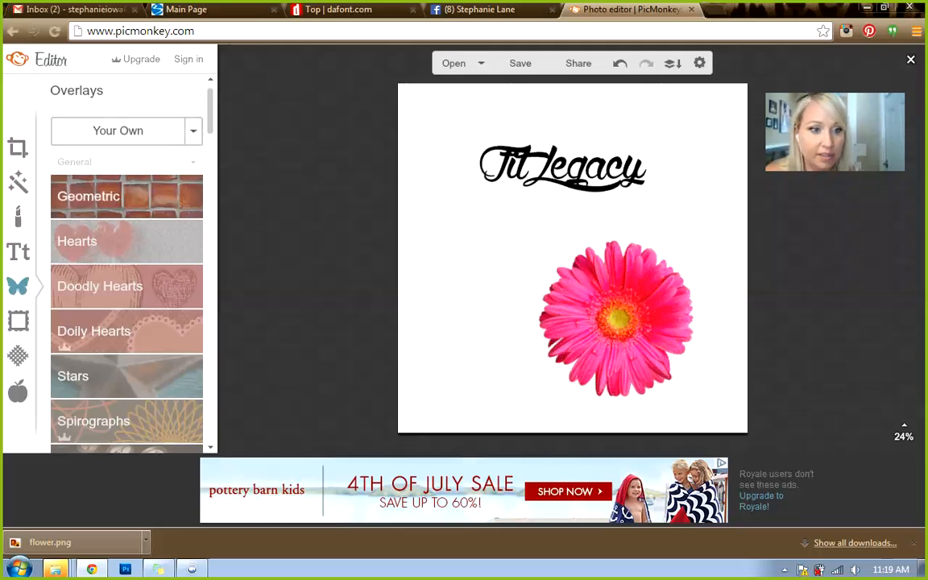
Change the canvas color to bright yellow
{"action": "left_click", "coordinate": [17, 148]}
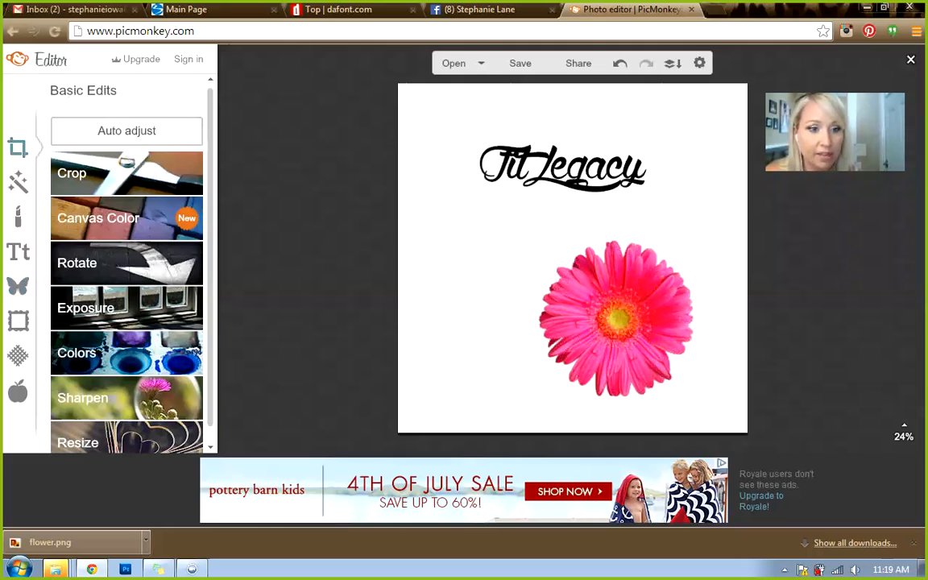
{"action": "left_click", "coordinate": [112, 219]}
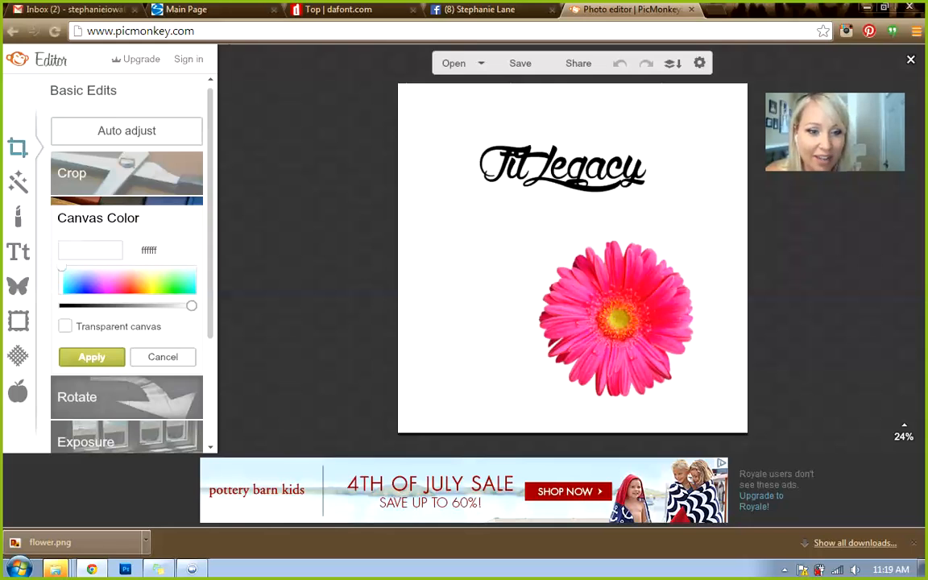
{"action": "left_click", "coordinate": [152, 284]}
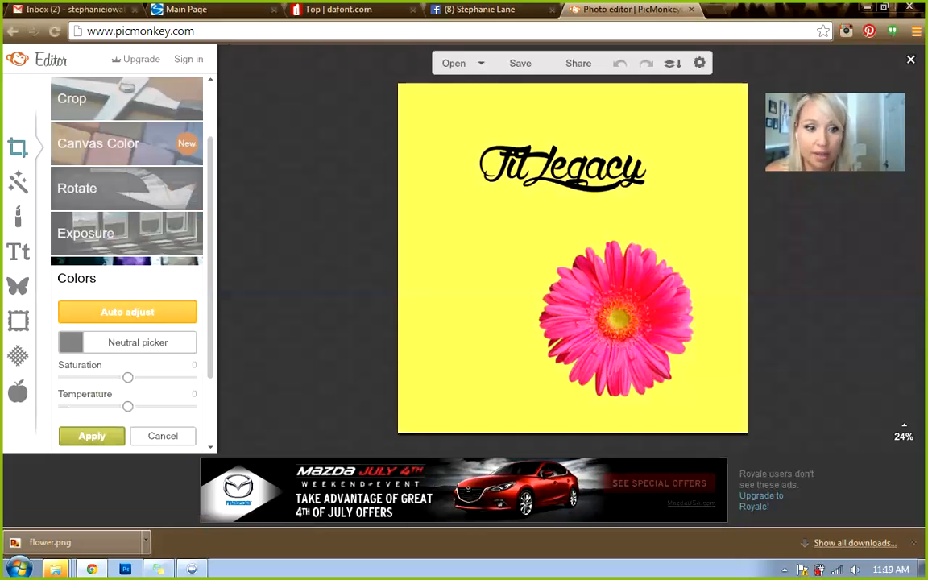
Move the flower up so that it sits behind the right end of the Fit Legacy text, and select the text
{"action": "left_click", "coordinate": [18, 287]}
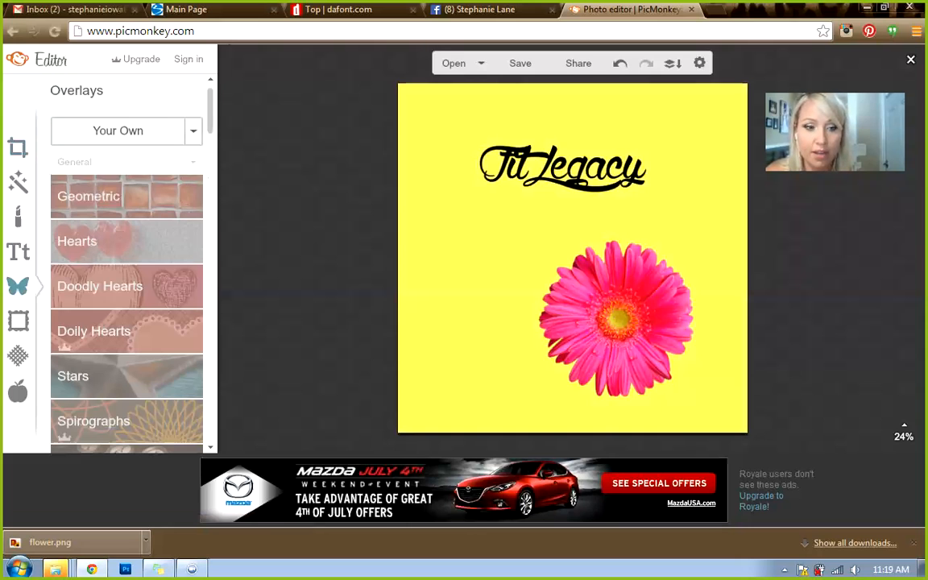
{"action": "left_click", "coordinate": [612, 311]}
{"action": "left_click_drag", "start_coordinate": [613, 310], "coordinate": [641, 173]}
{"action": "left_click_drag", "start_coordinate": [647, 181], "coordinate": [660, 193]}
{"action": "left_click", "coordinate": [545, 169]}
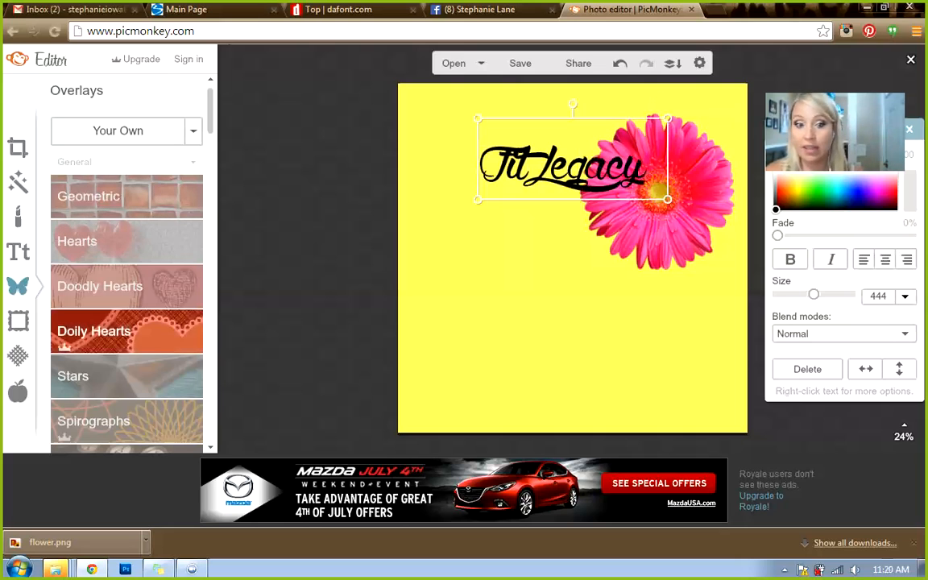
Browse the built-in overlay collections, examining the Doodly Hearts, Doily Hearts and Arrows designs
{"action": "left_click", "coordinate": [108, 286]}
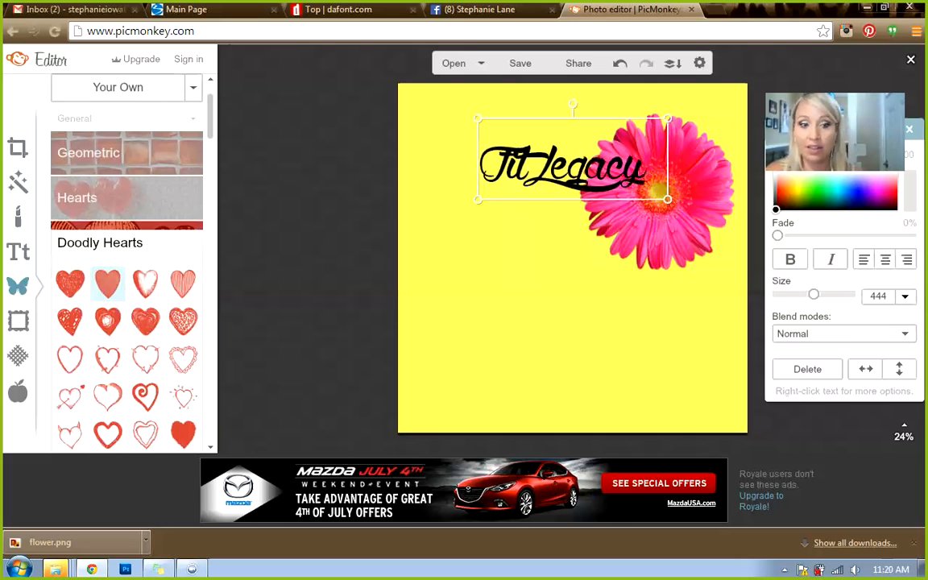
{"action": "scroll", "coordinate": [108, 266], "scroll_direction": "down", "scroll_amount": 3}
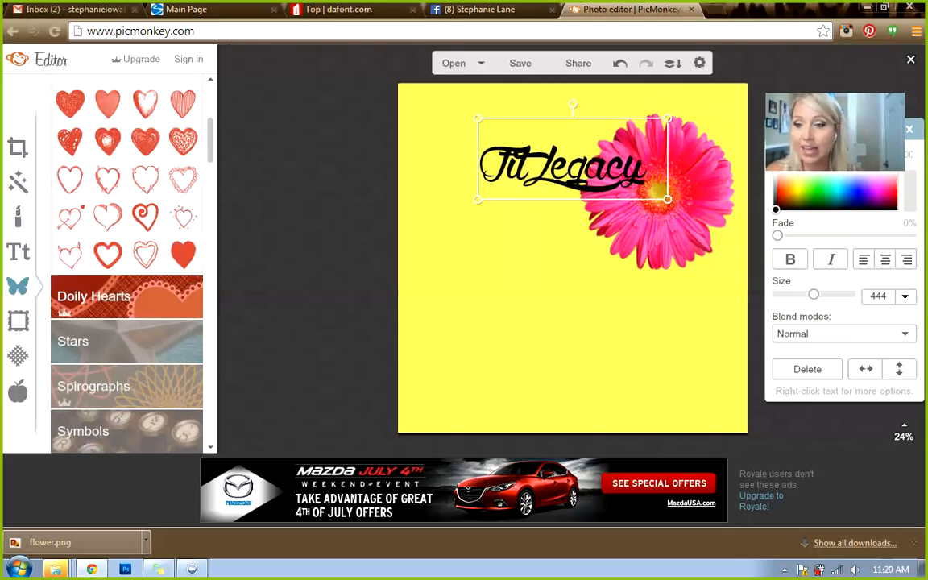
{"action": "left_click", "coordinate": [121, 296]}
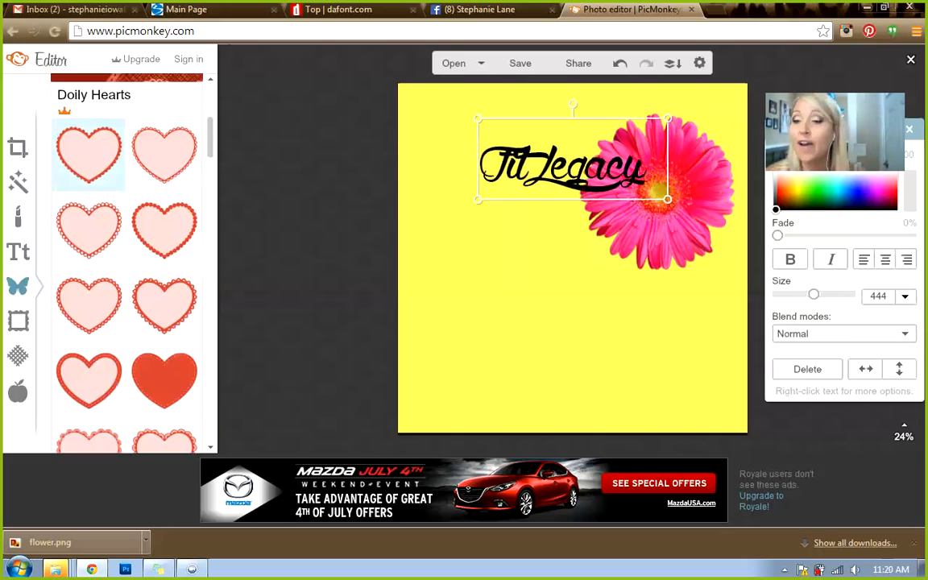
{"action": "scroll", "coordinate": [127, 258], "scroll_direction": "down", "scroll_amount": 10}
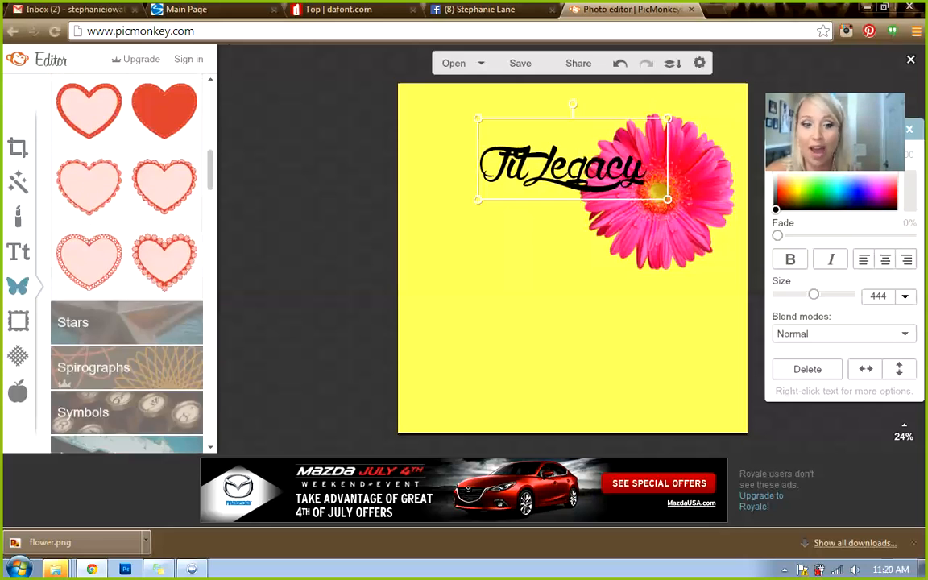
{"action": "scroll", "coordinate": [126, 274], "scroll_direction": "up", "scroll_amount": 3}
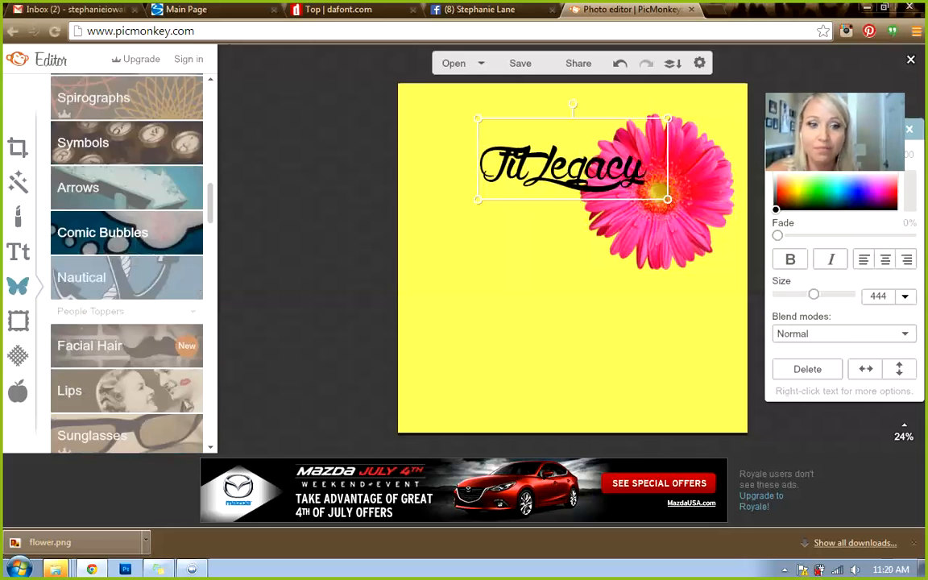
{"action": "left_click", "coordinate": [77, 278]}
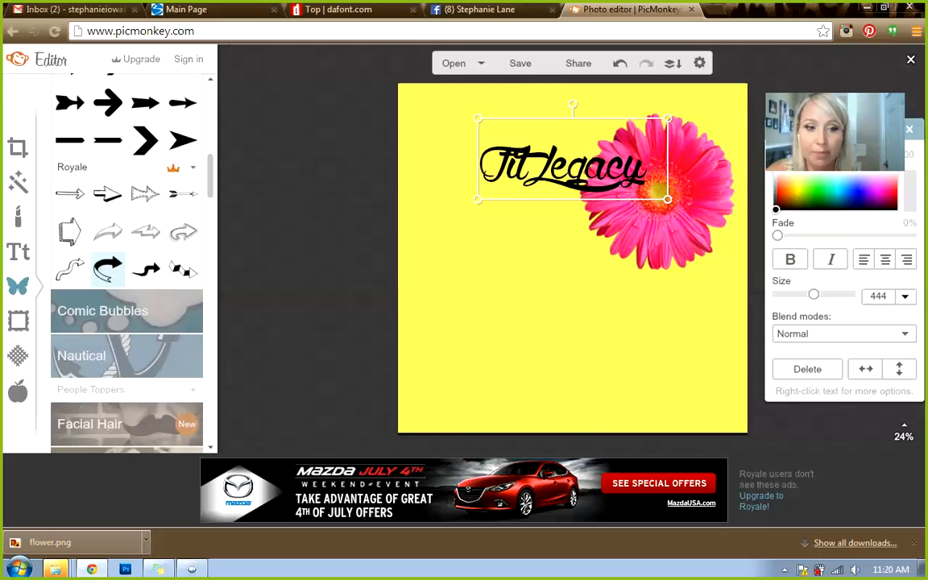
{"action": "scroll", "coordinate": [99, 242], "scroll_direction": "up", "scroll_amount": 1}
{"action": "scroll", "coordinate": [137, 242], "scroll_direction": "up", "scroll_amount": 1}
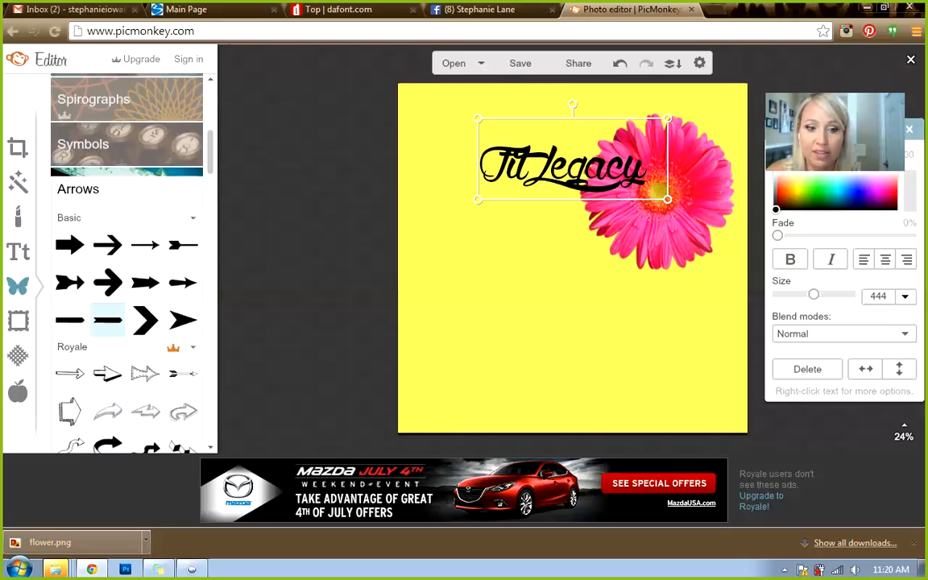
Bring the Fit Legacy text to the front so that it overlaps the flower, and deselect it
{"action": "scroll", "coordinate": [107, 320], "scroll_direction": "down", "scroll_amount": 2}
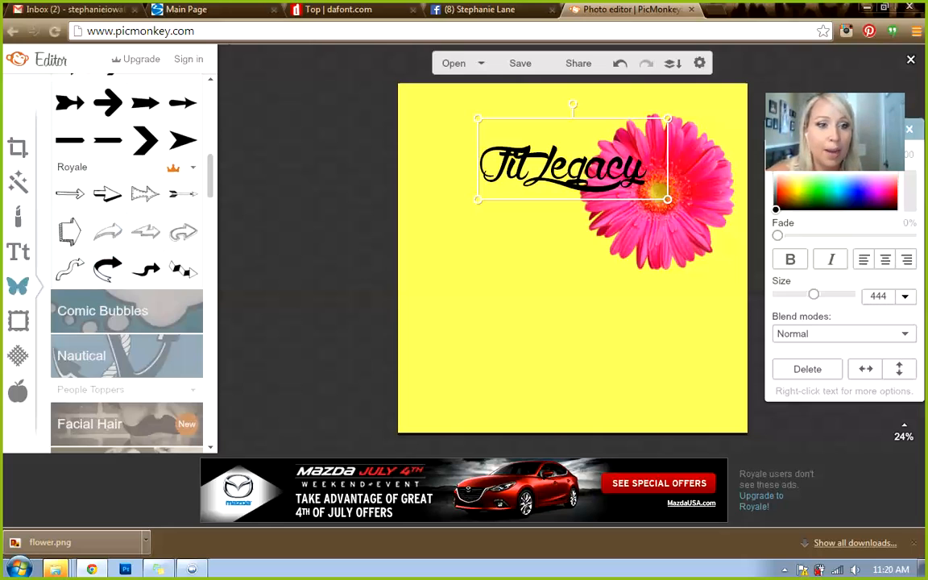
{"action": "key", "text": "Escape"}
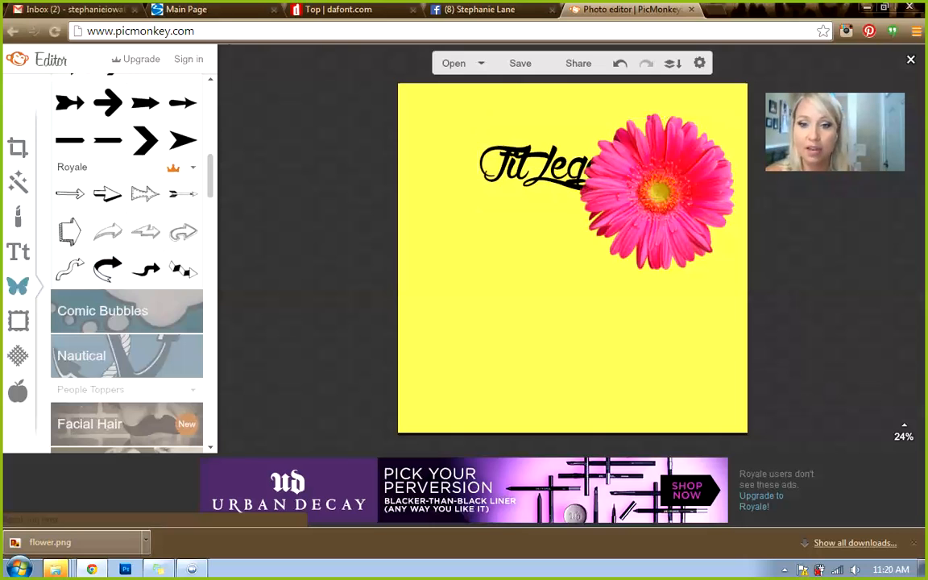
{"action": "left_click", "coordinate": [538, 167]}
{"action": "right_click", "coordinate": [533, 153]}
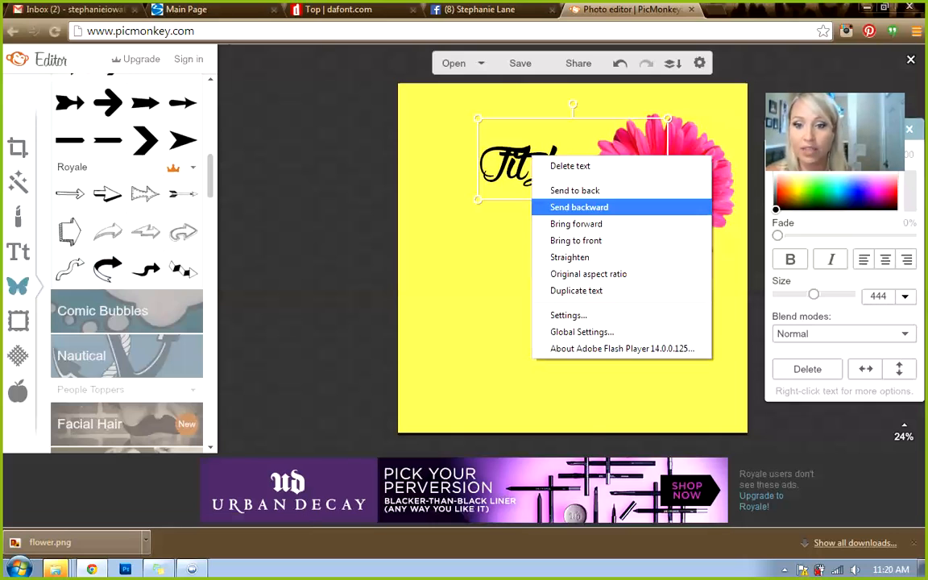
{"action": "left_click", "coordinate": [564, 240]}
{"action": "key", "text": "Escape"}
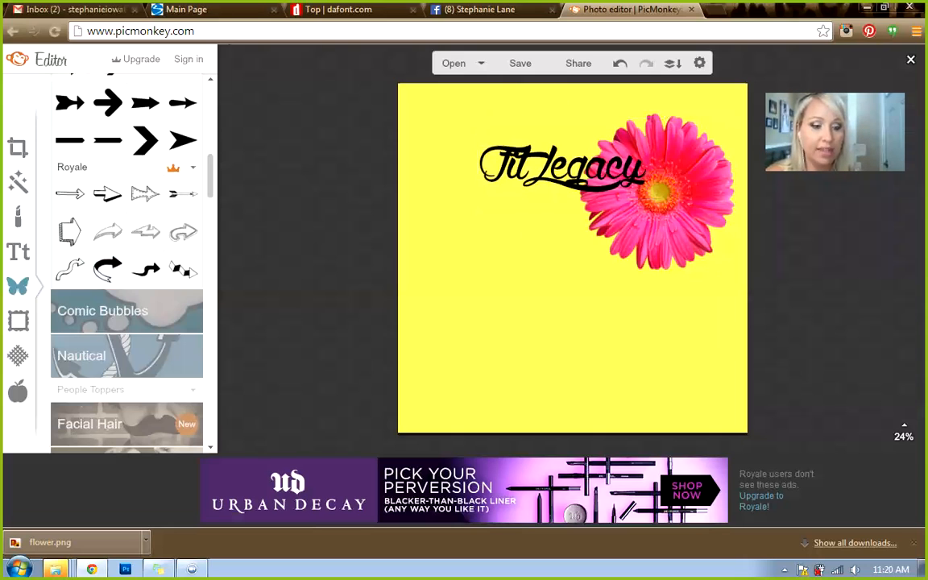
Add the photo IMG_0785 as a custom overlay, enlarge it to about 4.5 times its size and place it in the canvas's lower-left corner
{"action": "scroll", "coordinate": [127, 258], "scroll_direction": "up", "scroll_amount": 10}
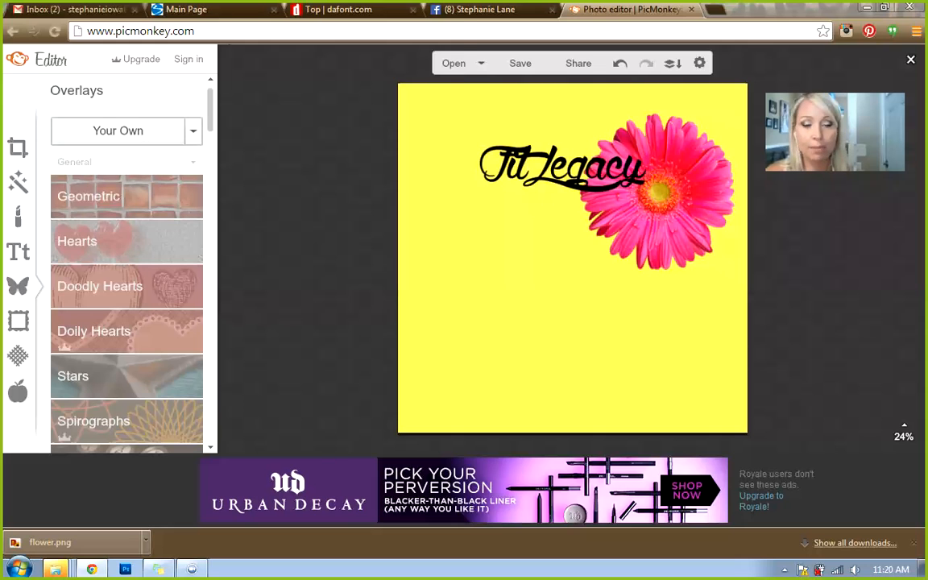
{"action": "left_click", "coordinate": [118, 130]}
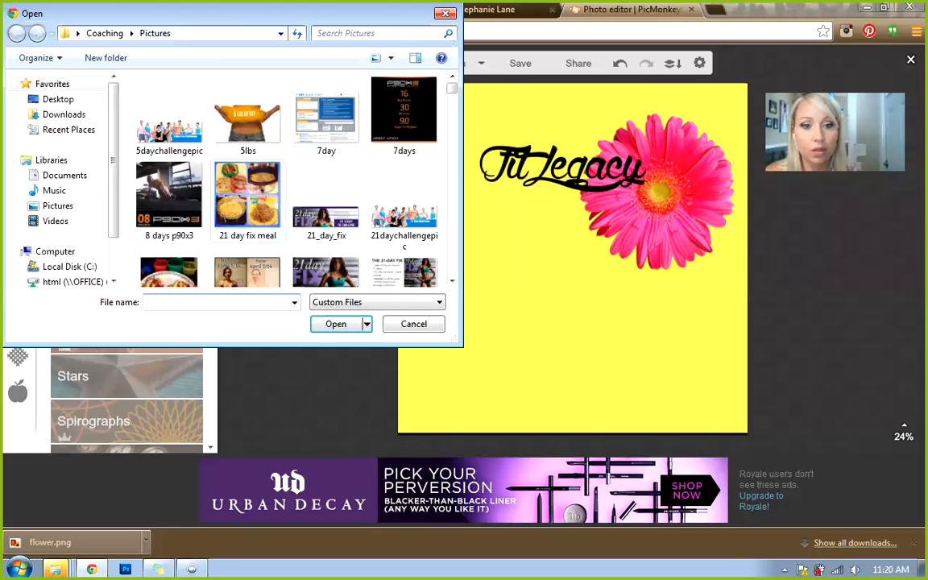
{"action": "scroll", "coordinate": [307, 92], "scroll_direction": "down", "scroll_amount": 5}
{"action": "scroll", "coordinate": [306, 92], "scroll_direction": "down", "scroll_amount": 10}
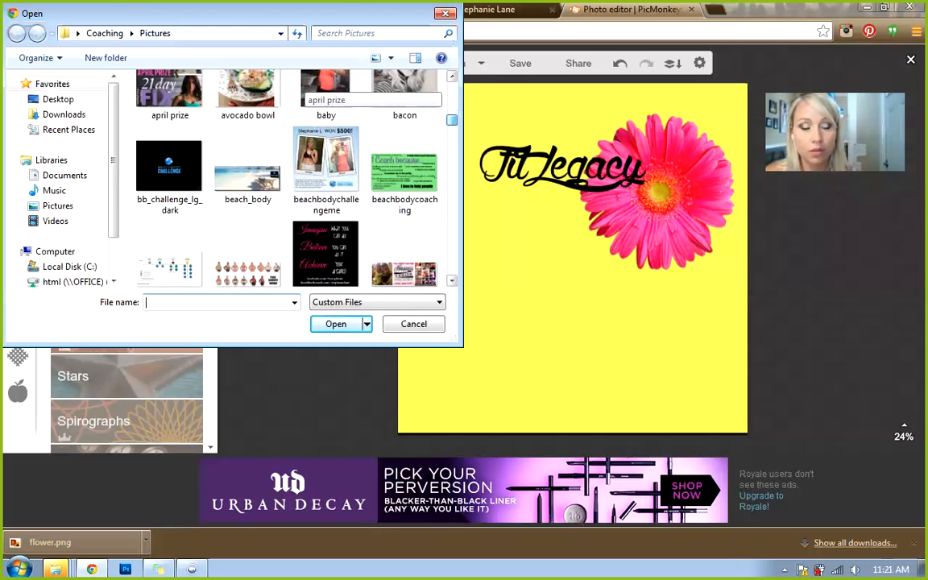
{"action": "scroll", "coordinate": [306, 93], "scroll_direction": "down", "scroll_amount": 10}
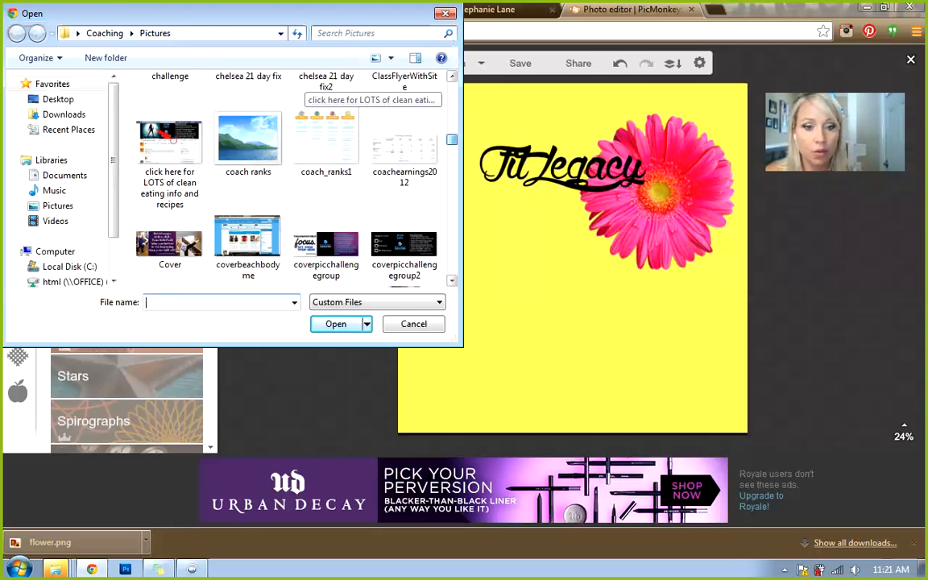
{"action": "scroll", "coordinate": [306, 92], "scroll_direction": "down", "scroll_amount": 10}
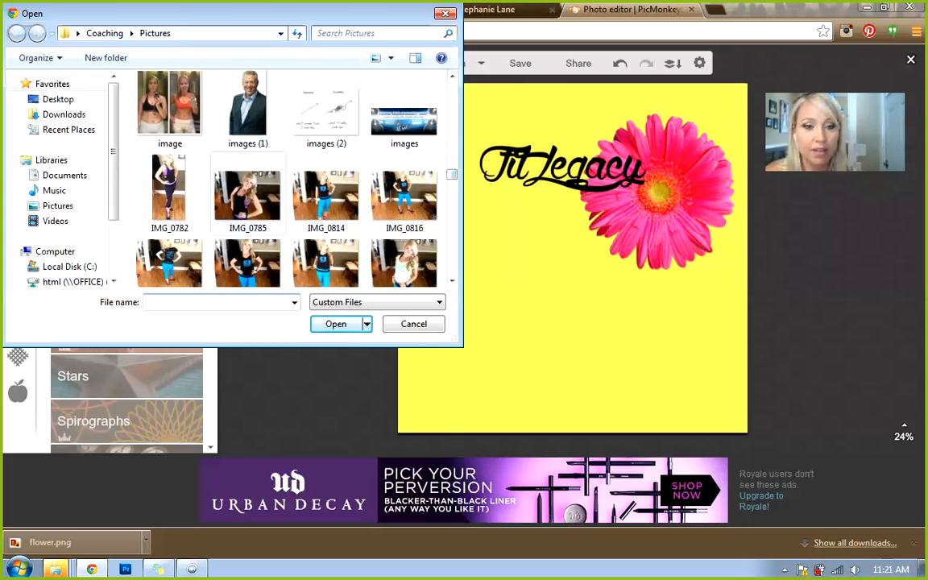
{"action": "left_click", "coordinate": [247, 193]}
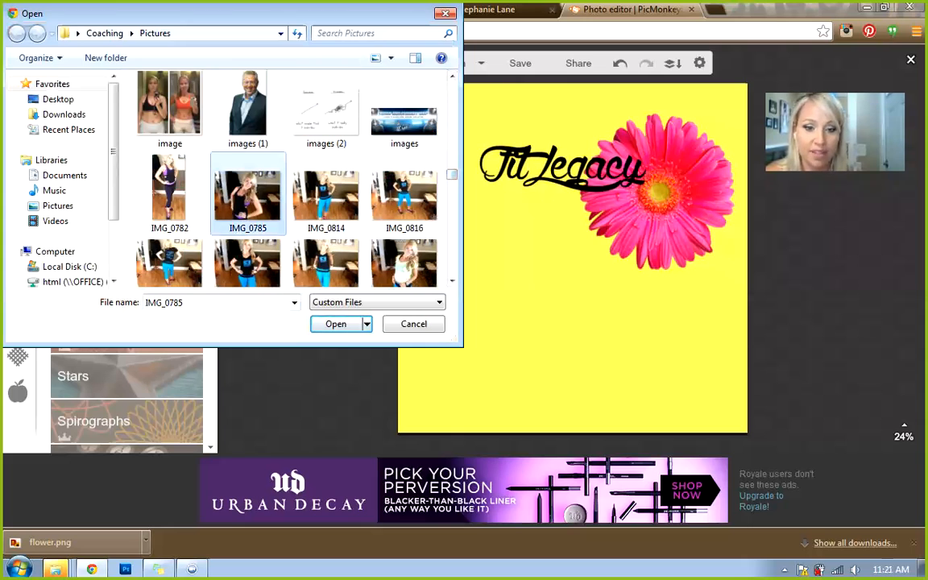
{"action": "left_click", "coordinate": [336, 324]}
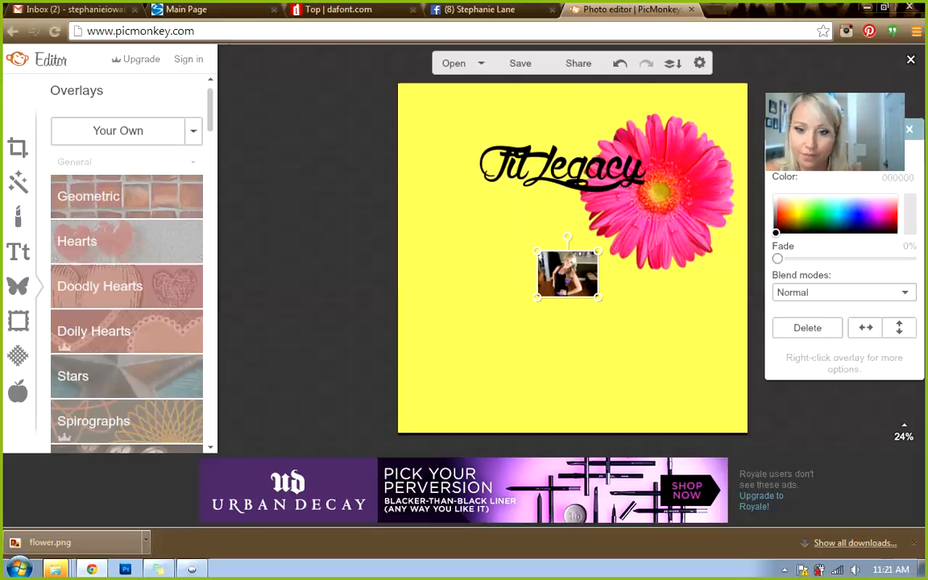
{"action": "left_click_drag", "start_coordinate": [537, 297], "coordinate": [317, 461]}
{"action": "left_click_drag", "start_coordinate": [522, 354], "coordinate": [555, 340]}
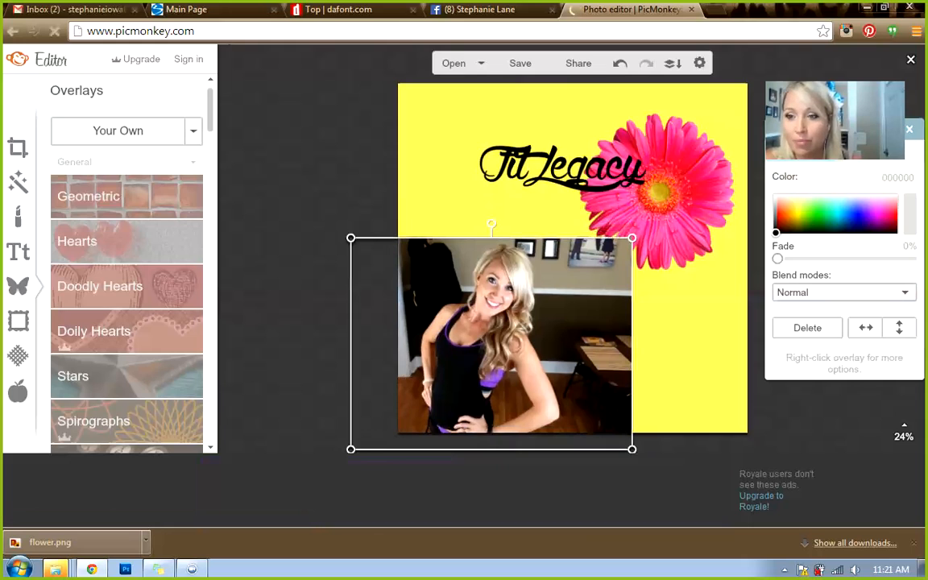
Erase the photo's background between the woman and the flower at eraser hardness 46, starting with size 53 and finishing with size 98
{"action": "left_click_drag", "start_coordinate": [842, 130], "coordinate": [796, 218]}
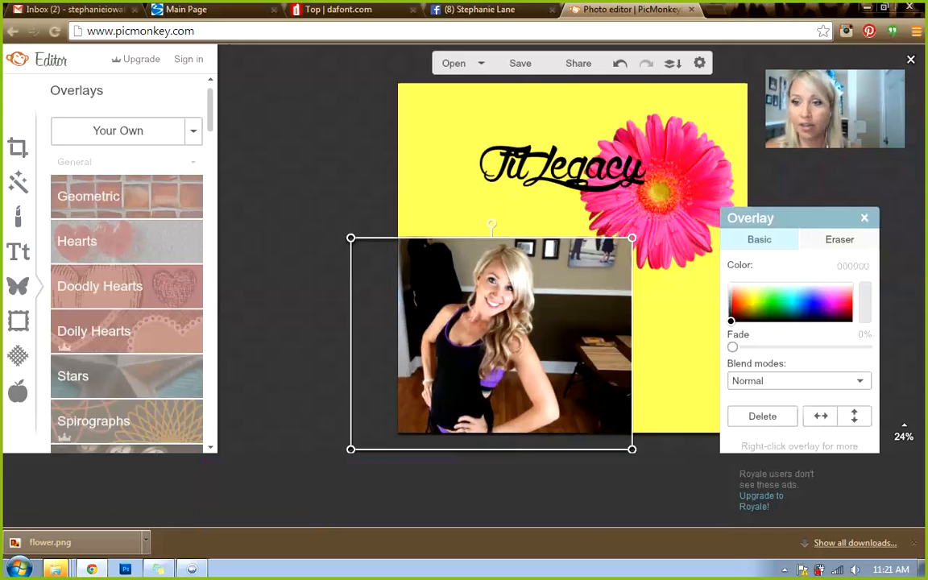
{"action": "left_click", "coordinate": [840, 239]}
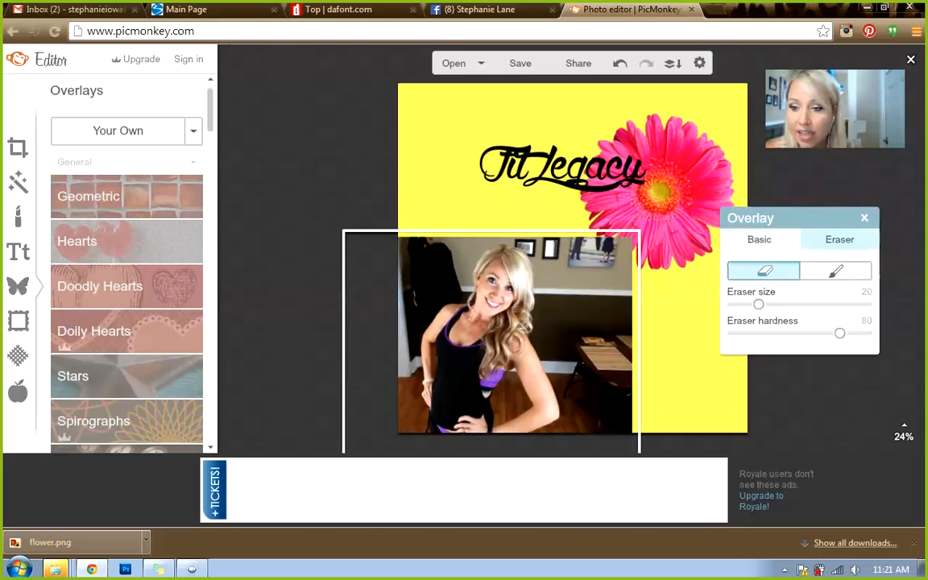
{"action": "left_click_drag", "start_coordinate": [840, 332], "coordinate": [794, 334]}
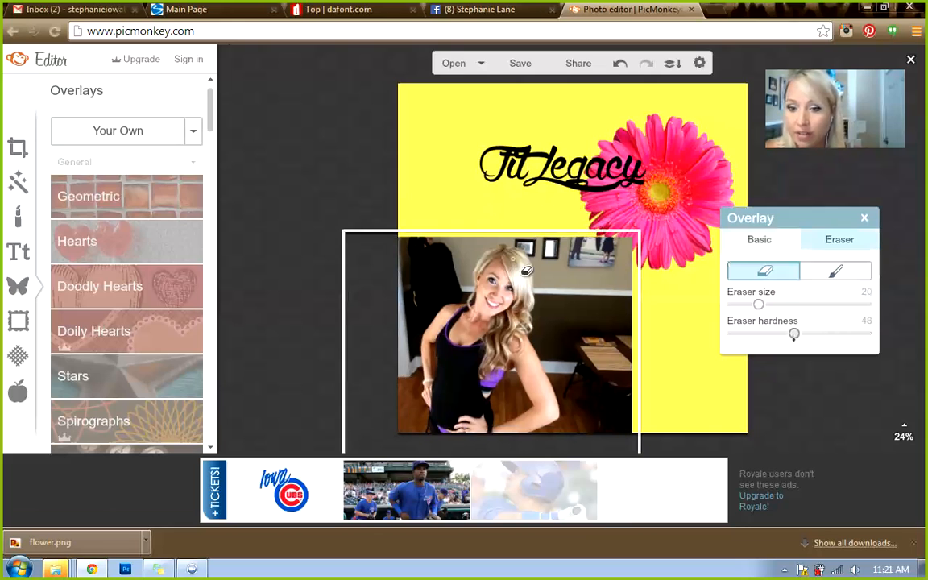
{"action": "left_click_drag", "start_coordinate": [758, 304], "coordinate": [803, 304]}
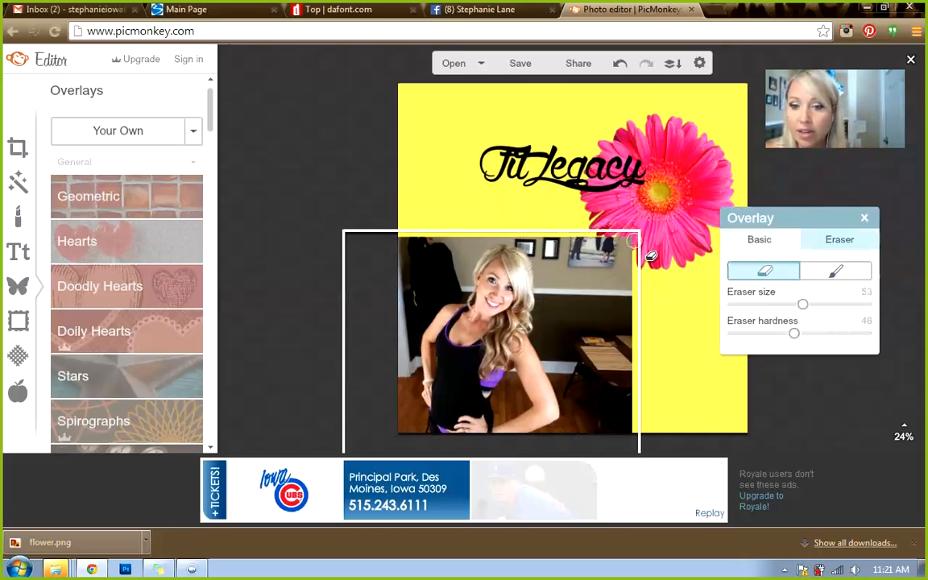
{"action": "left_click_drag", "start_coordinate": [634, 243], "coordinate": [617, 243]}
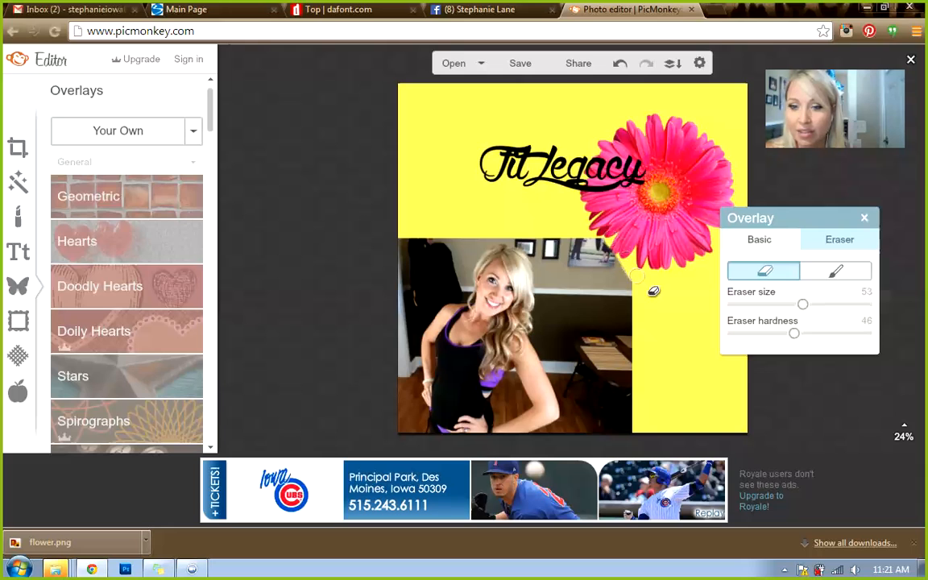
{"action": "mouse_move", "coordinate": [657, 299]}
{"action": "left_mouse_down"}
{"action": "mouse_move", "coordinate": [600, 214]}
{"action": "mouse_move", "coordinate": [598, 256]}
{"action": "left_mouse_up"}
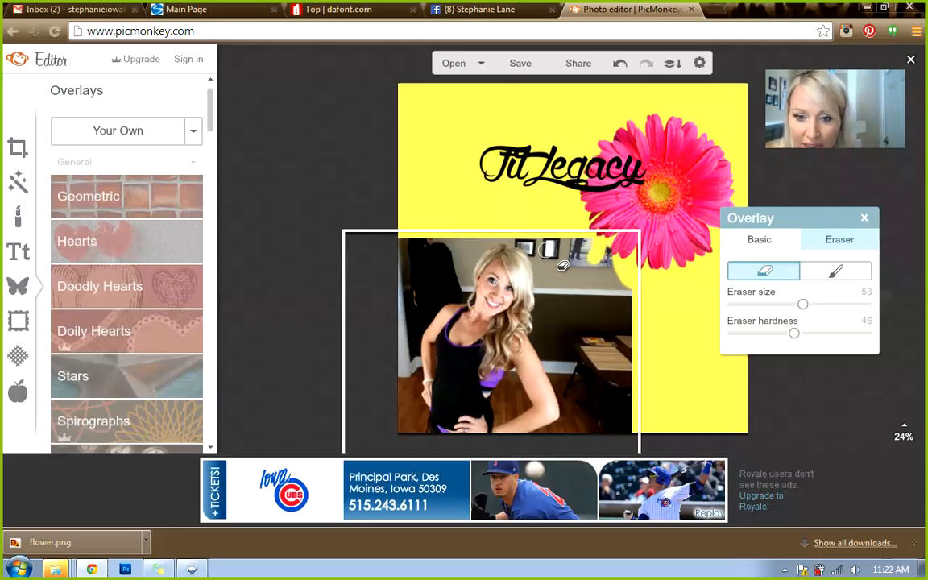
{"action": "left_click", "coordinate": [537, 258]}
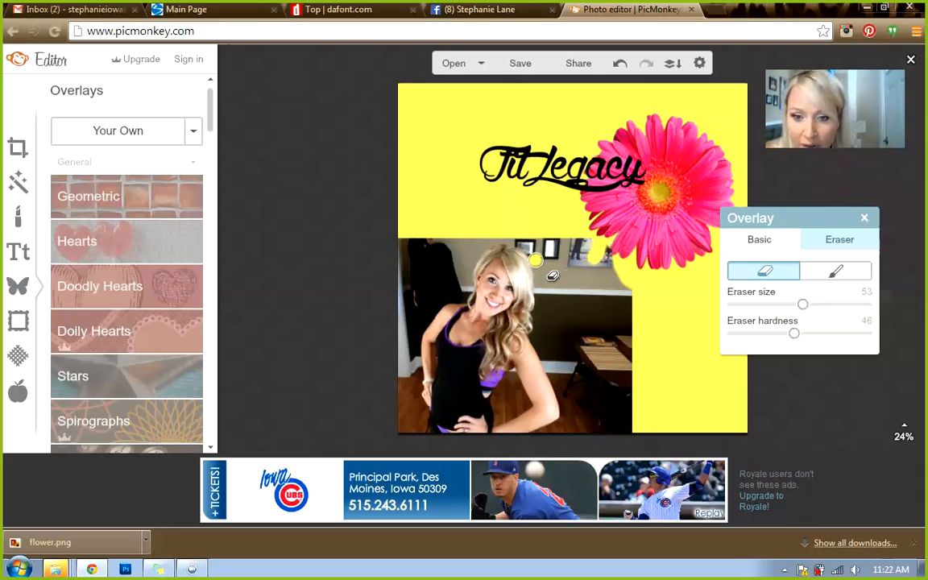
{"action": "mouse_move", "coordinate": [553, 276]}
{"action": "left_mouse_down"}
{"action": "mouse_move", "coordinate": [564, 297]}
{"action": "mouse_move", "coordinate": [508, 245]}
{"action": "left_mouse_up"}
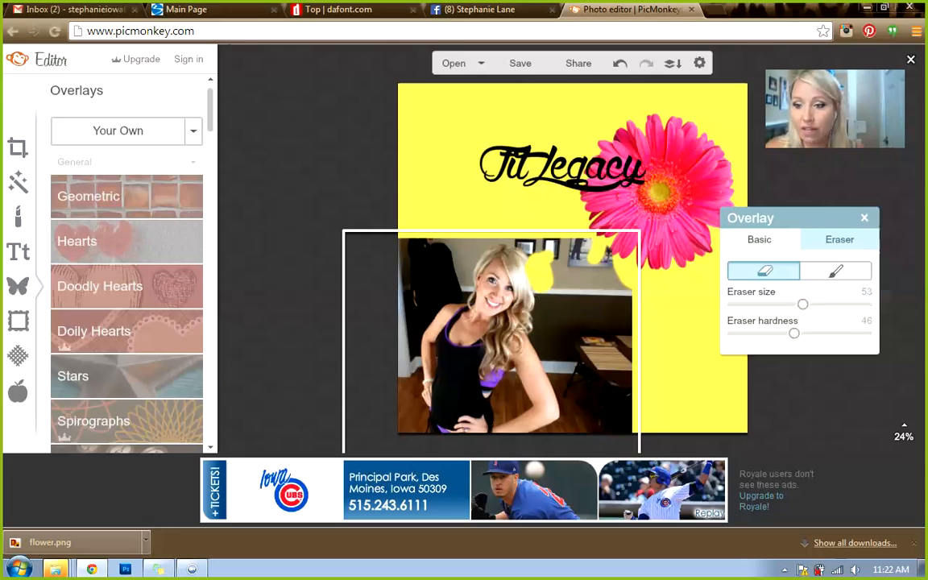
{"action": "left_click_drag", "start_coordinate": [802, 304], "coordinate": [864, 304]}
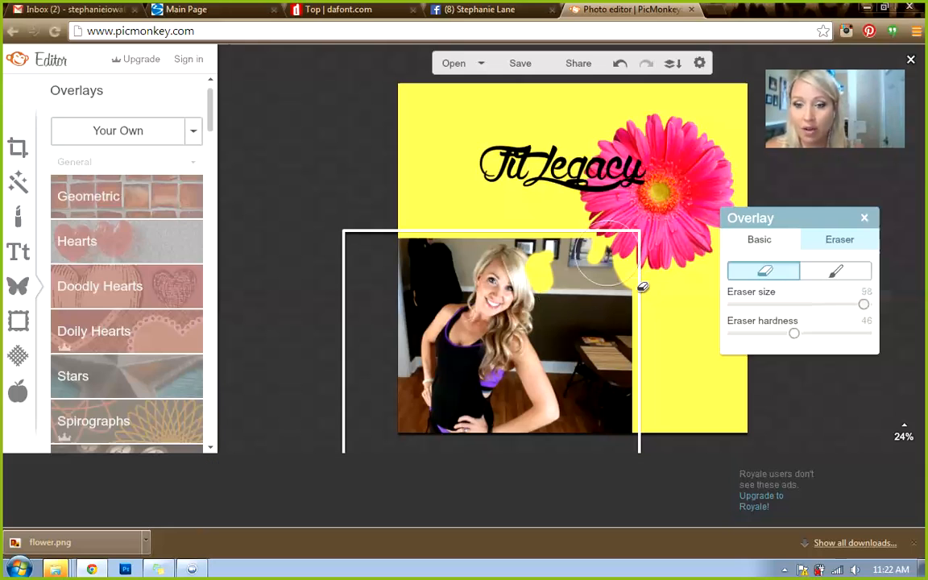
{"action": "mouse_move", "coordinate": [642, 286]}
{"action": "left_mouse_down"}
{"action": "mouse_move", "coordinate": [616, 279]}
{"action": "mouse_move", "coordinate": [669, 334]}
{"action": "mouse_move", "coordinate": [689, 400]}
{"action": "mouse_move", "coordinate": [663, 387]}
{"action": "mouse_move", "coordinate": [665, 346]}
{"action": "mouse_move", "coordinate": [642, 326]}
{"action": "mouse_move", "coordinate": [625, 326]}
{"action": "mouse_move", "coordinate": [599, 356]}
{"action": "mouse_move", "coordinate": [605, 385]}
{"action": "mouse_move", "coordinate": [648, 405]}
{"action": "mouse_move", "coordinate": [627, 424]}
{"action": "mouse_move", "coordinate": [640, 438]}
{"action": "mouse_move", "coordinate": [588, 388]}
{"action": "mouse_move", "coordinate": [614, 375]}
{"action": "left_mouse_up"}
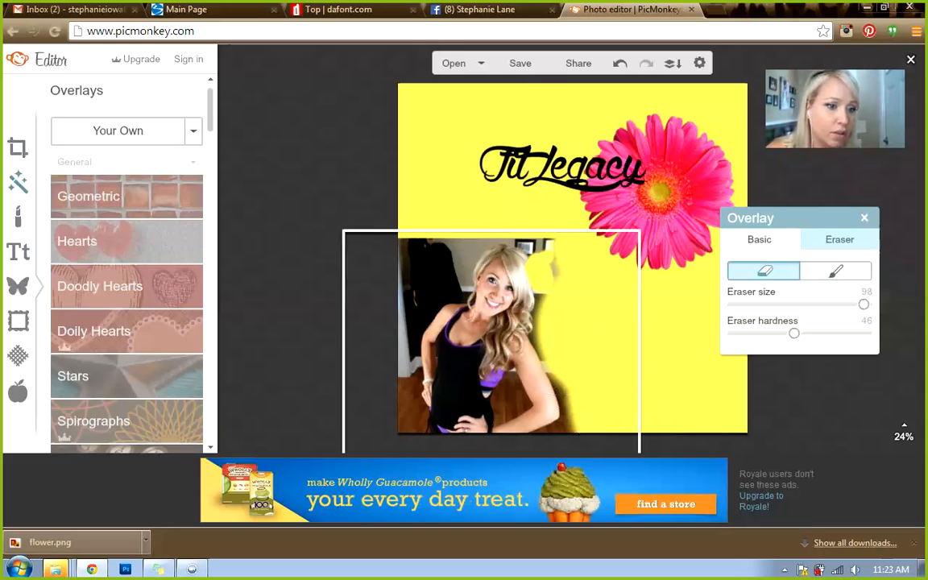
Add a black geometric rectangle, stretch it into a long thin bar and place it near the canvas's bottom, running past the right edge
{"action": "left_click", "coordinate": [18, 182]}
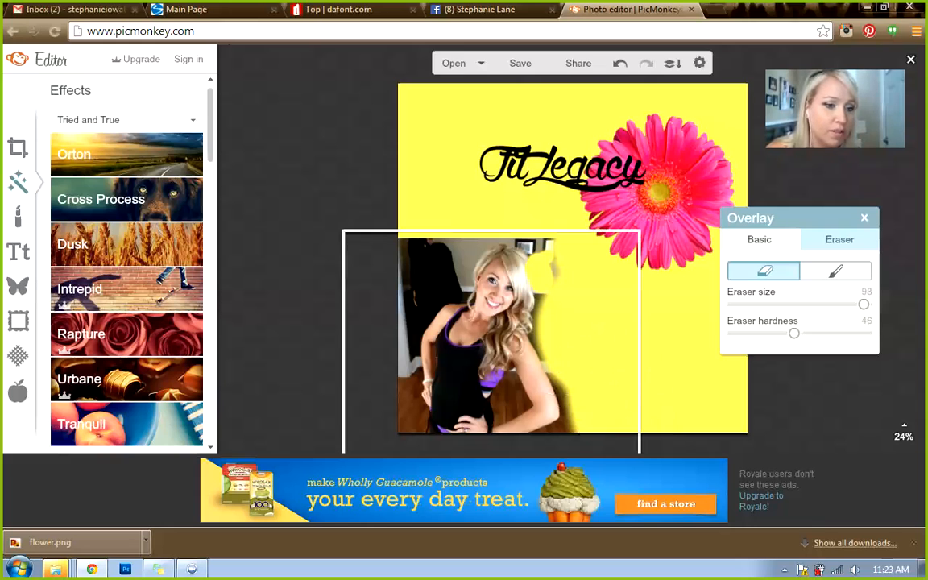
{"action": "left_click", "coordinate": [18, 285]}
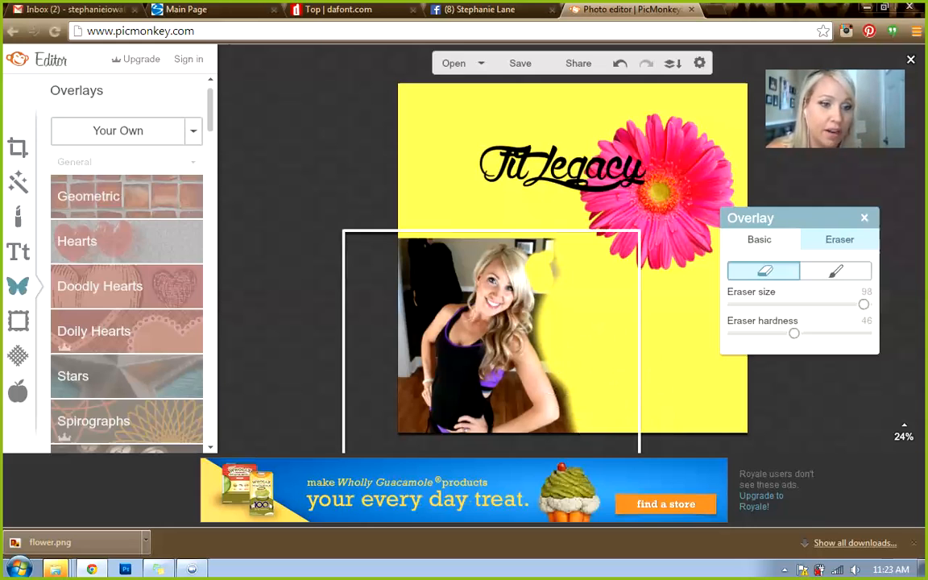
{"action": "left_click", "coordinate": [89, 196]}
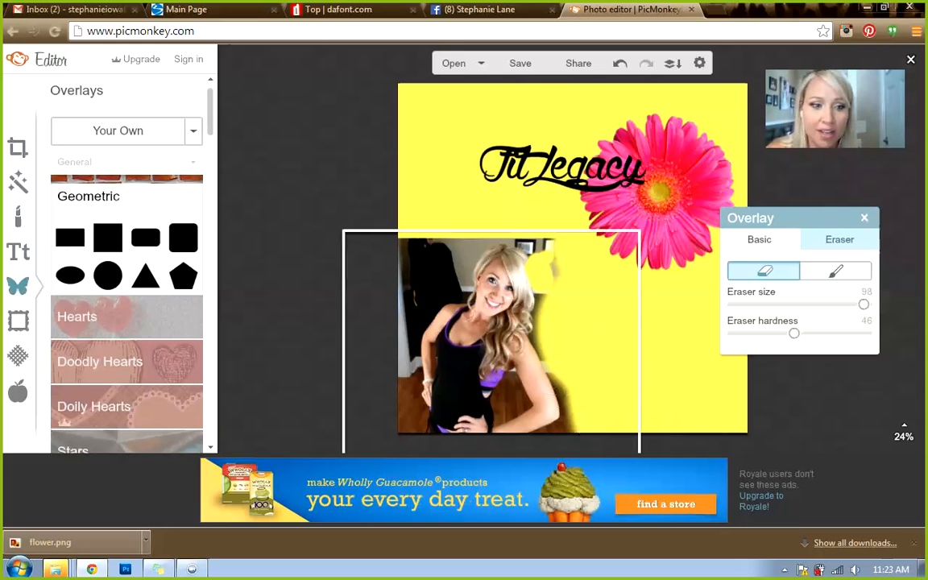
{"action": "left_click", "coordinate": [70, 237]}
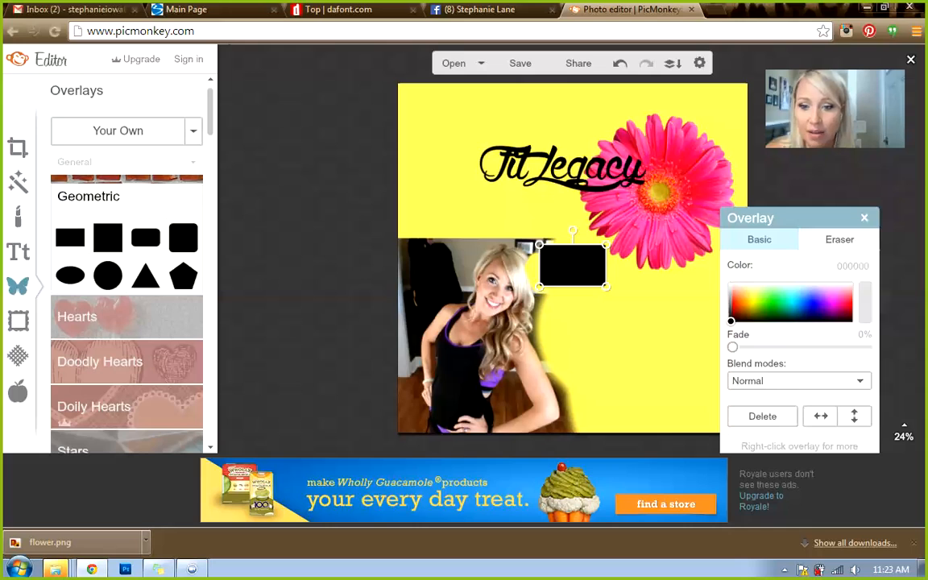
{"action": "left_click_drag", "start_coordinate": [606, 286], "coordinate": [917, 321]}
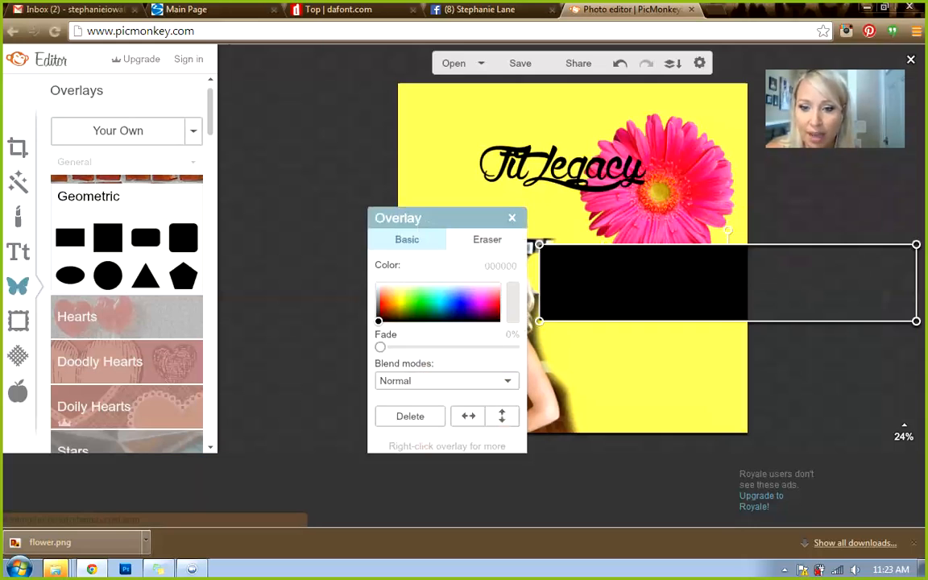
{"action": "left_click_drag", "start_coordinate": [916, 320], "coordinate": [916, 275]}
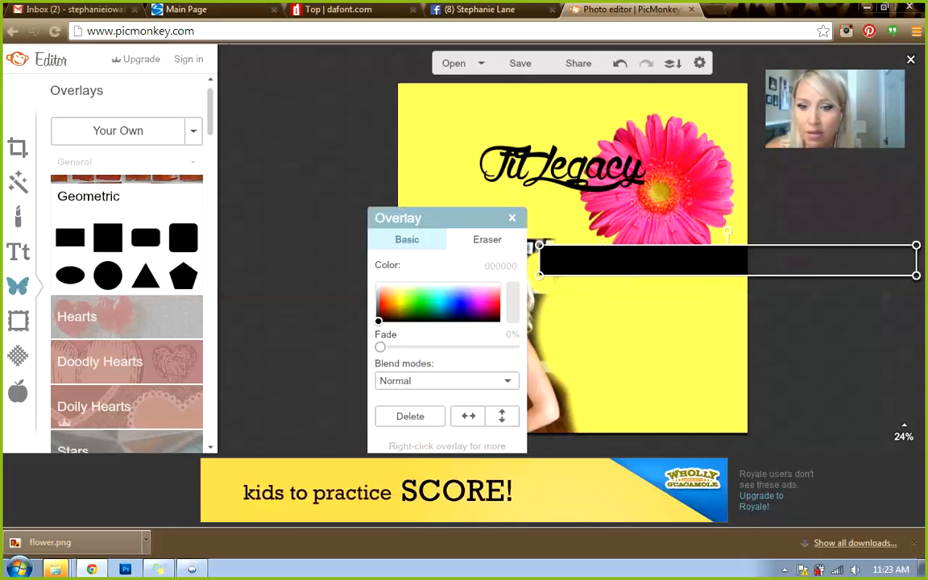
{"action": "left_click_drag", "start_coordinate": [806, 260], "coordinate": [778, 387]}
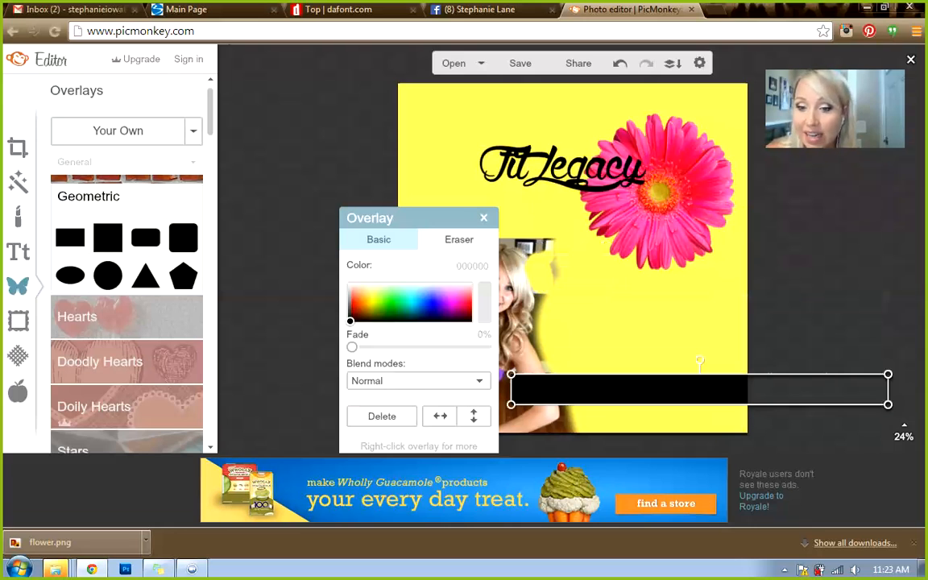
Send the black bar to the back so that it sits behind the photo, and check the layering of both overlays
{"action": "right_click", "coordinate": [607, 387]}
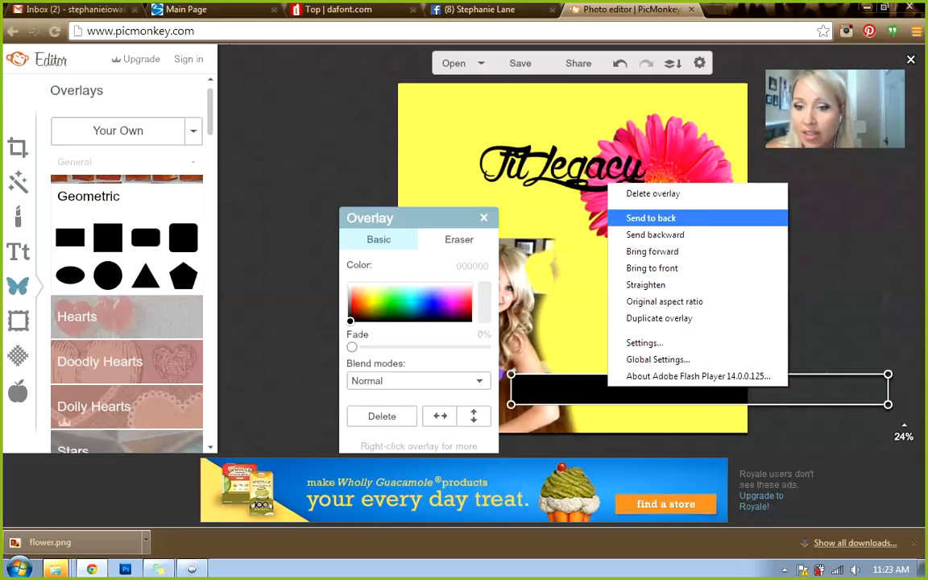
{"action": "left_click", "coordinate": [651, 217]}
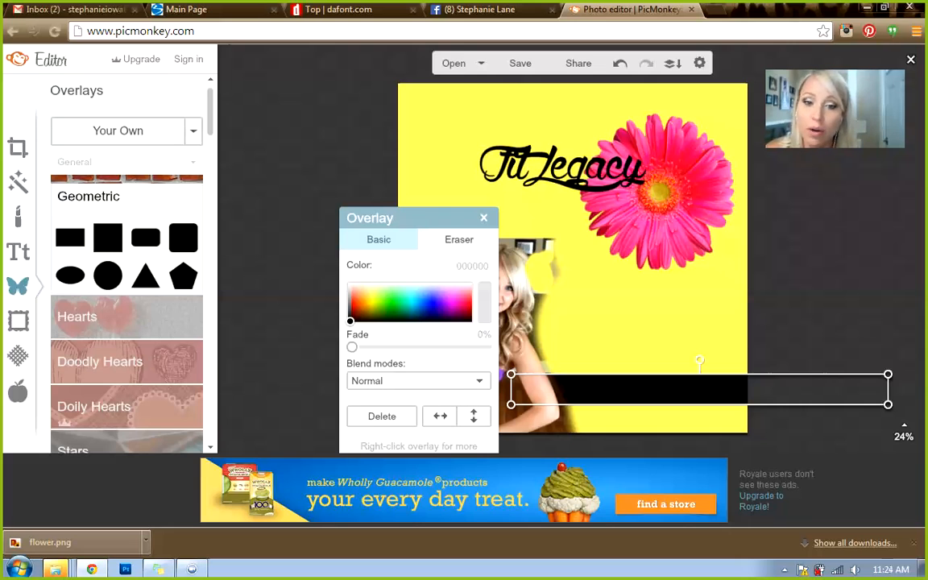
{"action": "left_click_drag", "start_coordinate": [379, 218], "coordinate": [218, 132]}
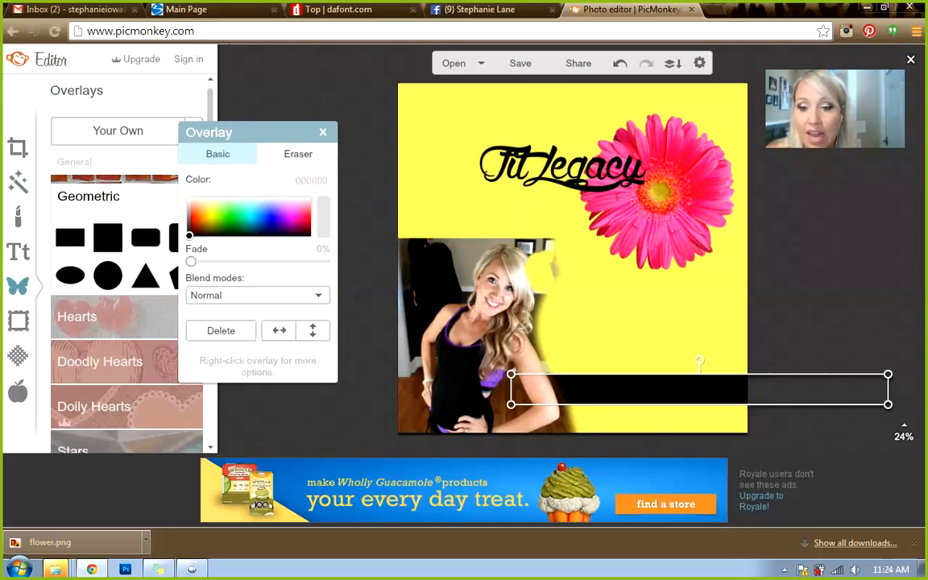
{"action": "left_click", "coordinate": [508, 338]}
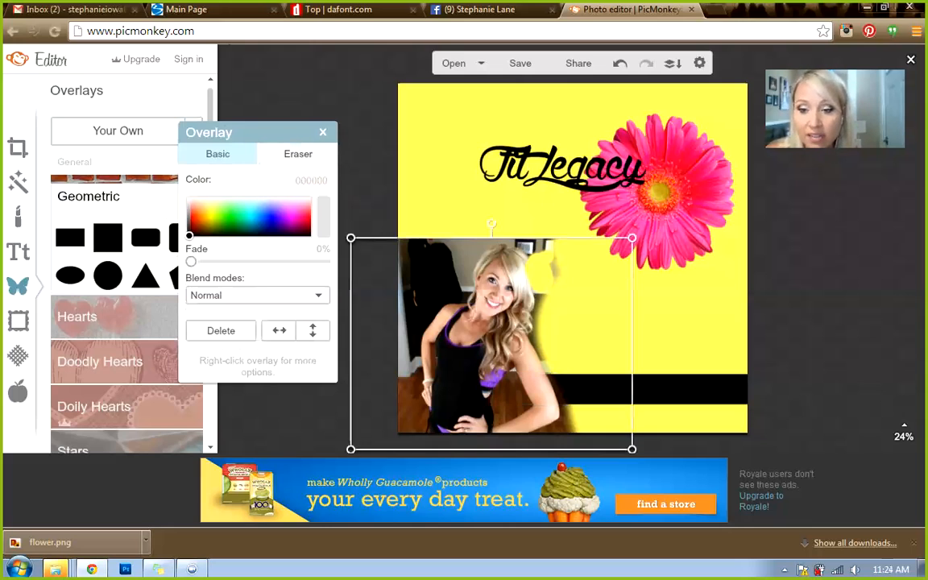
{"action": "left_click", "coordinate": [661, 390]}
Select the photo and erase the leftover background beside the woman's hair with the size 98 eraser
{"action": "left_click", "coordinate": [500, 338]}
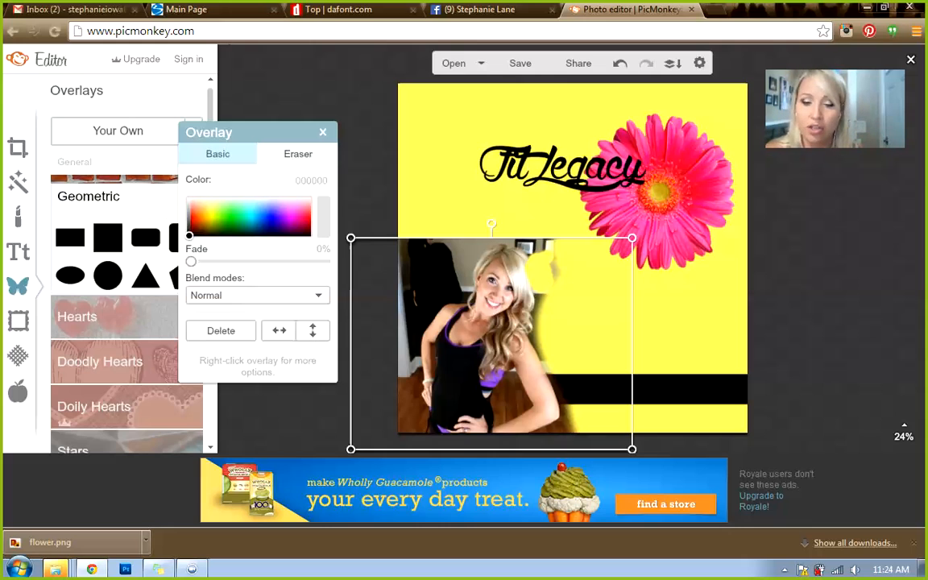
{"action": "left_click", "coordinate": [298, 153]}
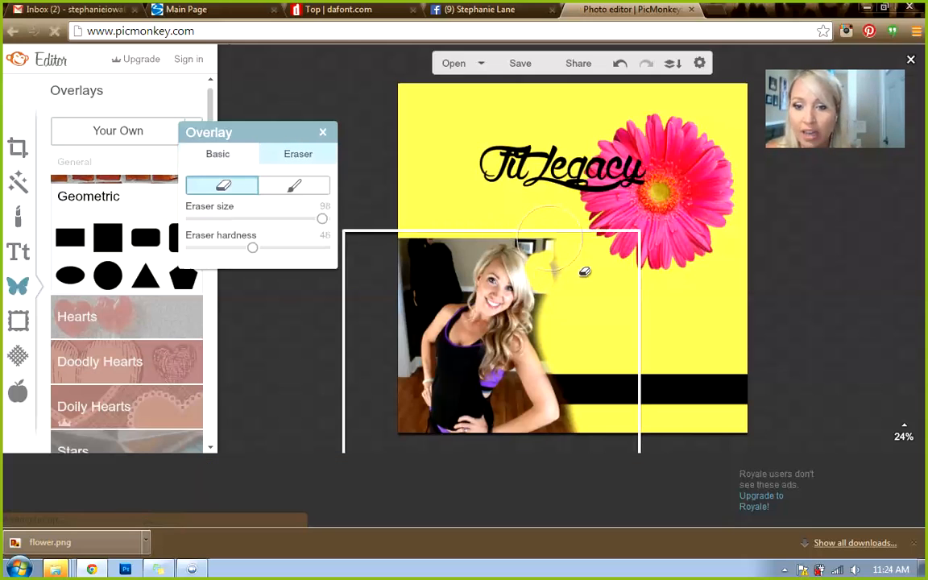
{"action": "mouse_move", "coordinate": [586, 272]}
{"action": "left_mouse_down"}
{"action": "mouse_move", "coordinate": [616, 311]}
{"action": "mouse_move", "coordinate": [604, 345]}
{"action": "left_mouse_up"}
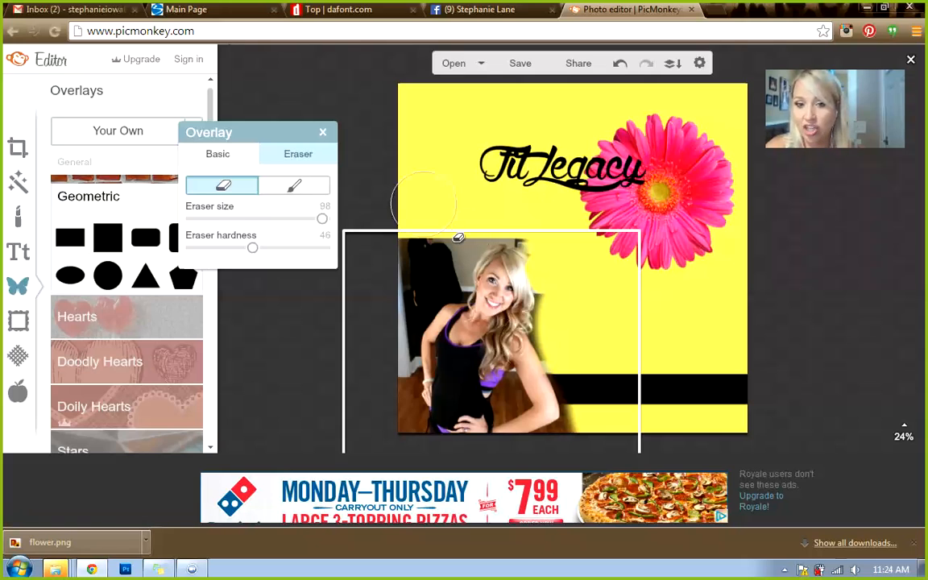
Erase background in the photo's upper-left corner, first with a soft spot and then with the eraser hardness set to 100
{"action": "left_click", "coordinate": [455, 296]}
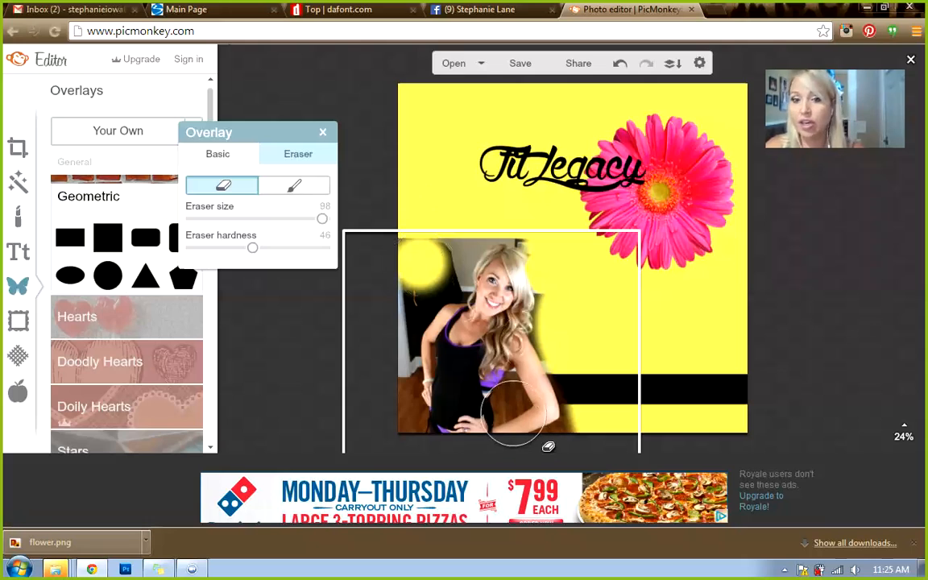
{"action": "left_click_drag", "start_coordinate": [252, 248], "coordinate": [324, 247]}
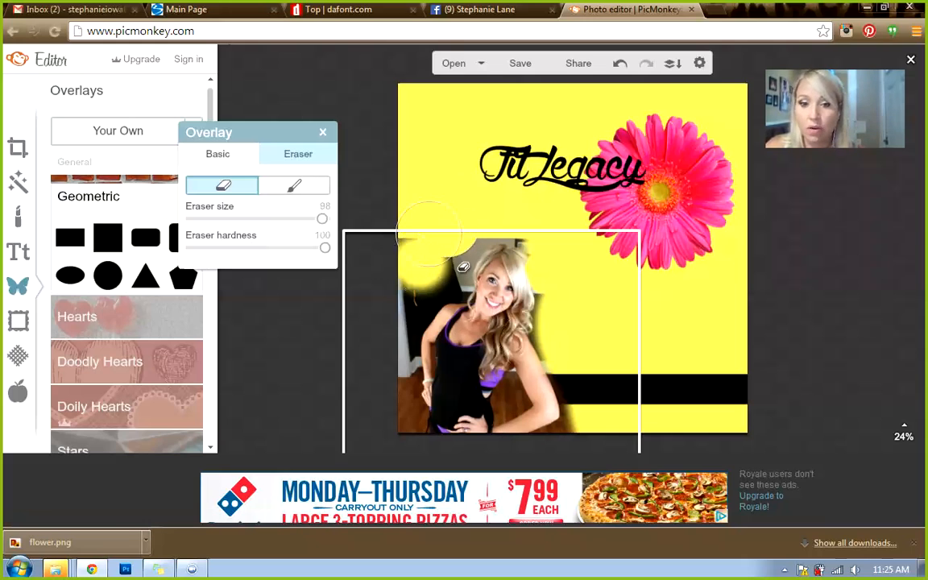
{"action": "mouse_move", "coordinate": [401, 210]}
{"action": "left_mouse_down"}
{"action": "mouse_move", "coordinate": [393, 232]}
{"action": "mouse_move", "coordinate": [401, 311]}
{"action": "left_mouse_up"}
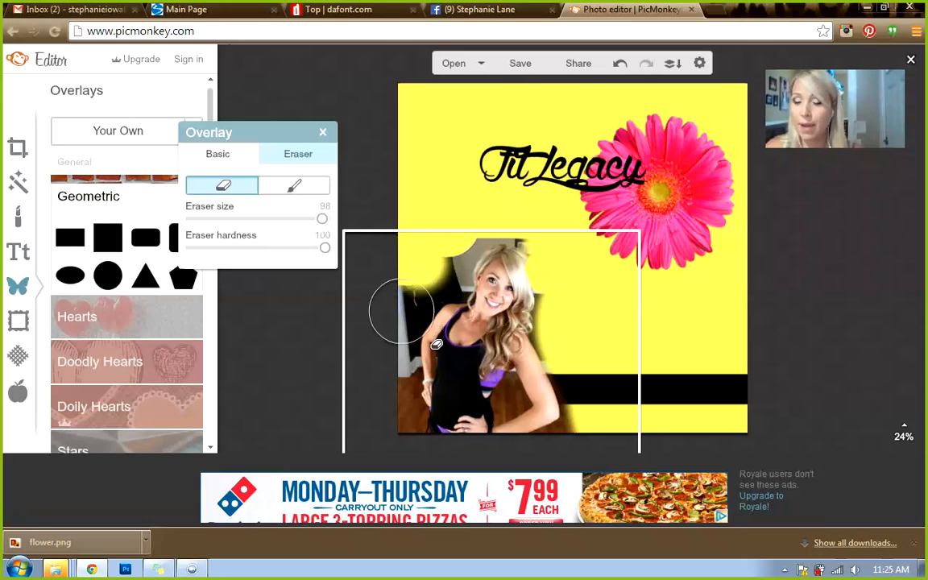